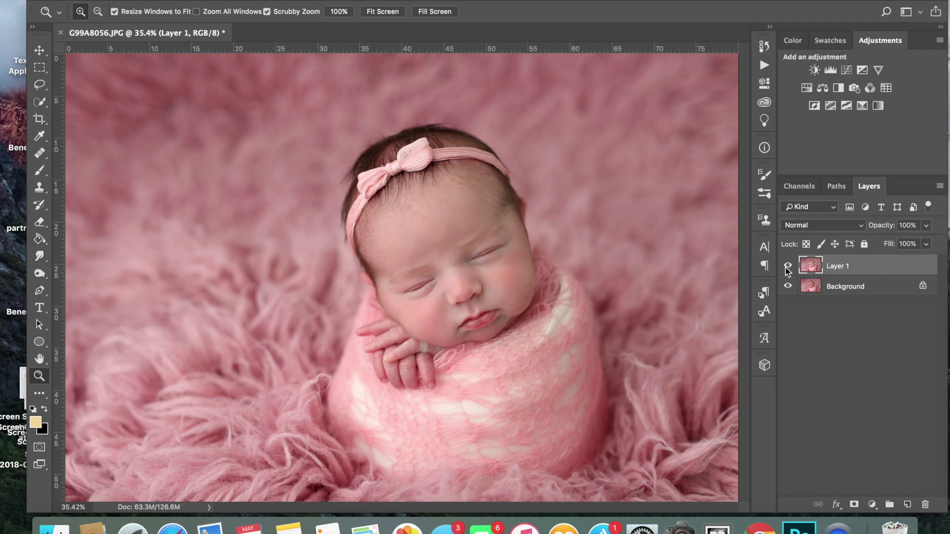
Compare the photo with and without the Layer 1 face retouch
{"action": "left_click", "coordinate": [787, 268]}
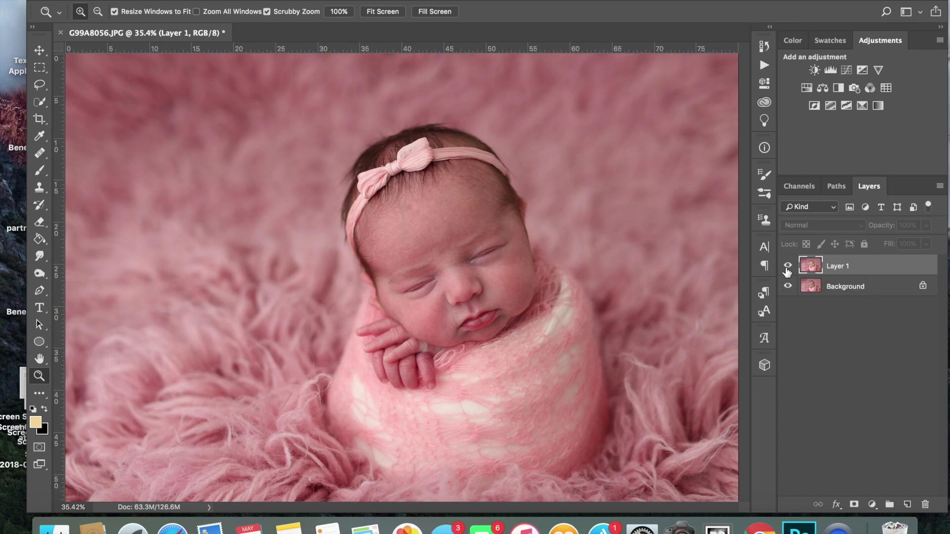
{"action": "left_click", "coordinate": [787, 268]}
{"action": "left_click", "coordinate": [787, 267]}
{"action": "left_click", "coordinate": [787, 267]}
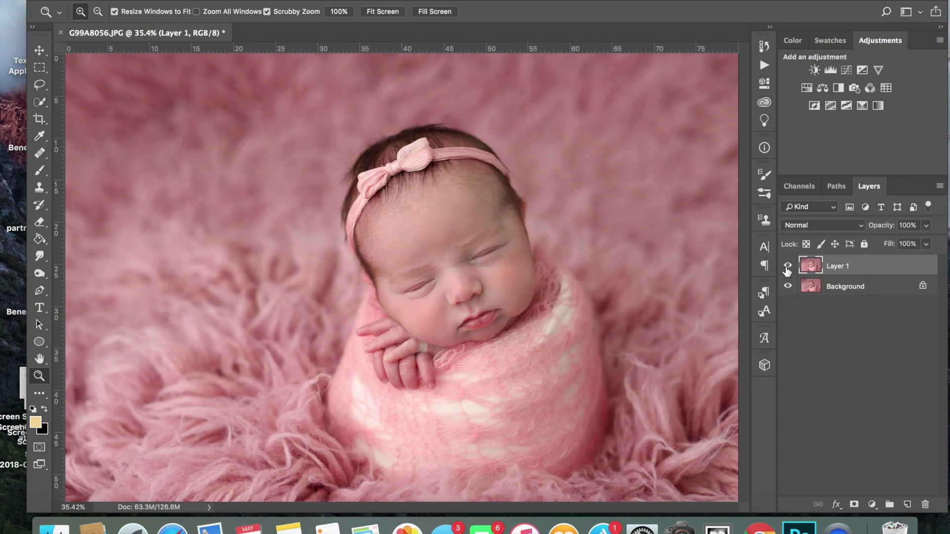
{"action": "left_click", "coordinate": [787, 267]}
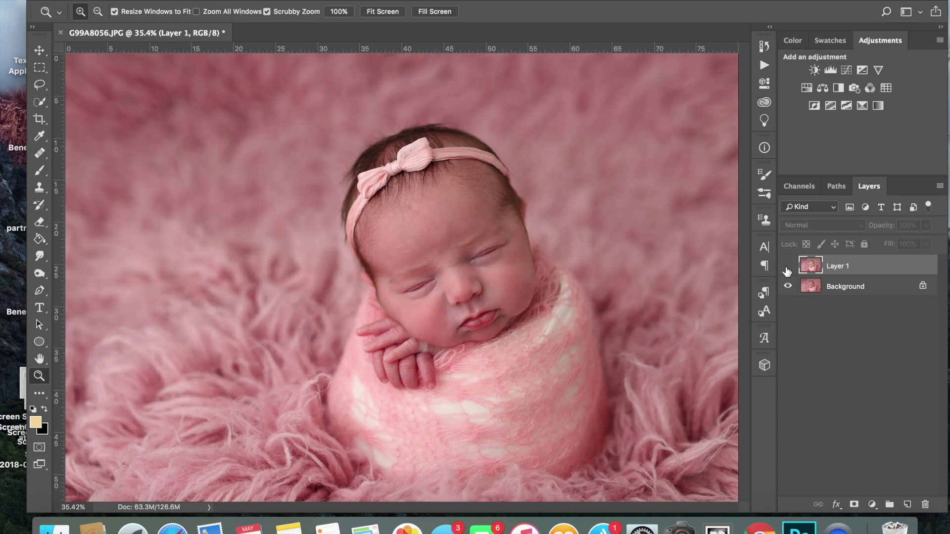
Show the retouch again and duplicate Layer 1 into Layer 1 copy and Layer 1 copy 2
{"action": "left_click", "coordinate": [787, 267]}
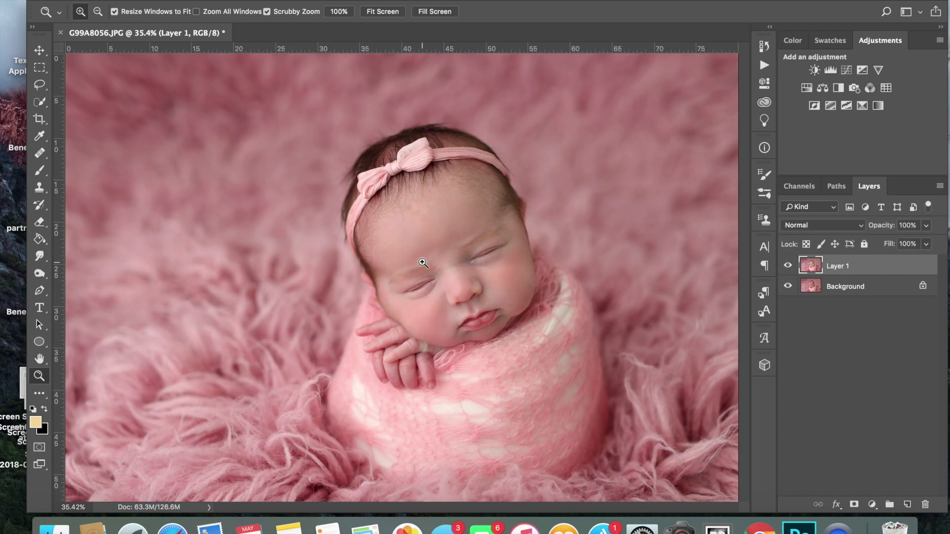
{"action": "key", "text": "super+j"}
{"action": "key", "text": "super+j"}
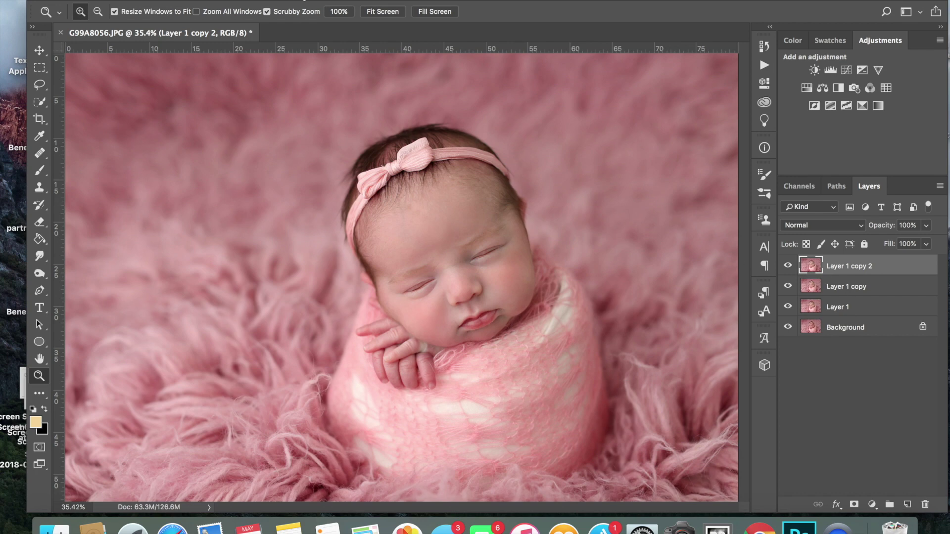
{"action": "left_click", "coordinate": [322, 0]}
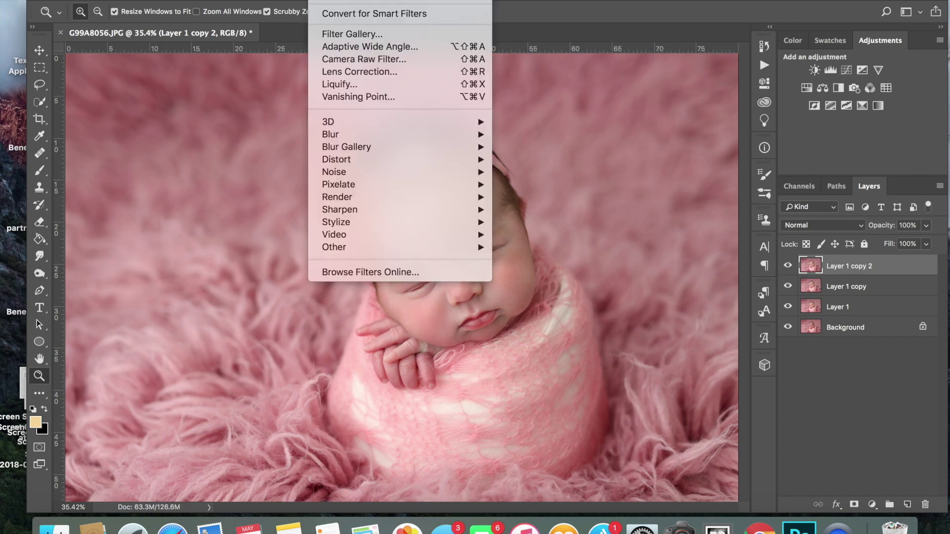
Open Liquify on the top copy and zoom in on the baby's face
{"action": "left_click", "coordinate": [339, 86]}
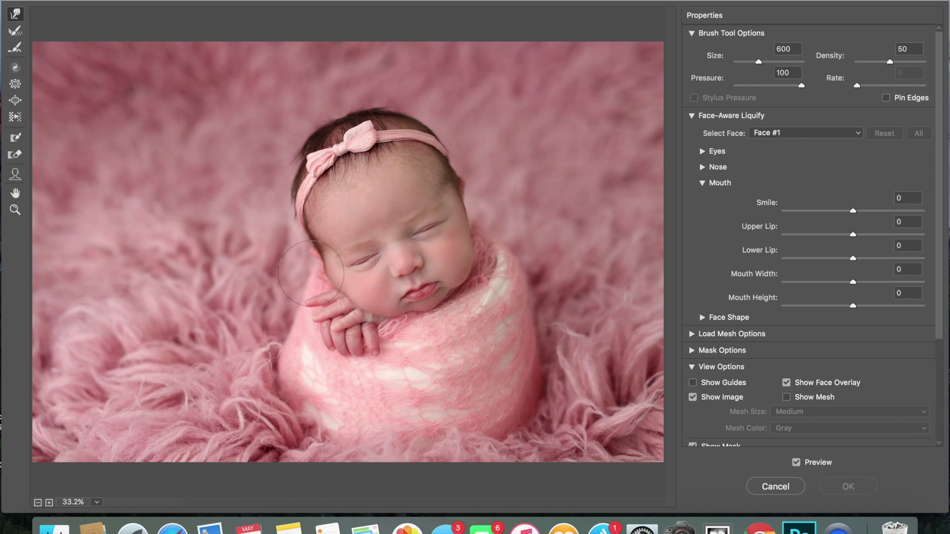
{"action": "key", "text": "z"}
{"action": "left_click", "coordinate": [395, 307]}
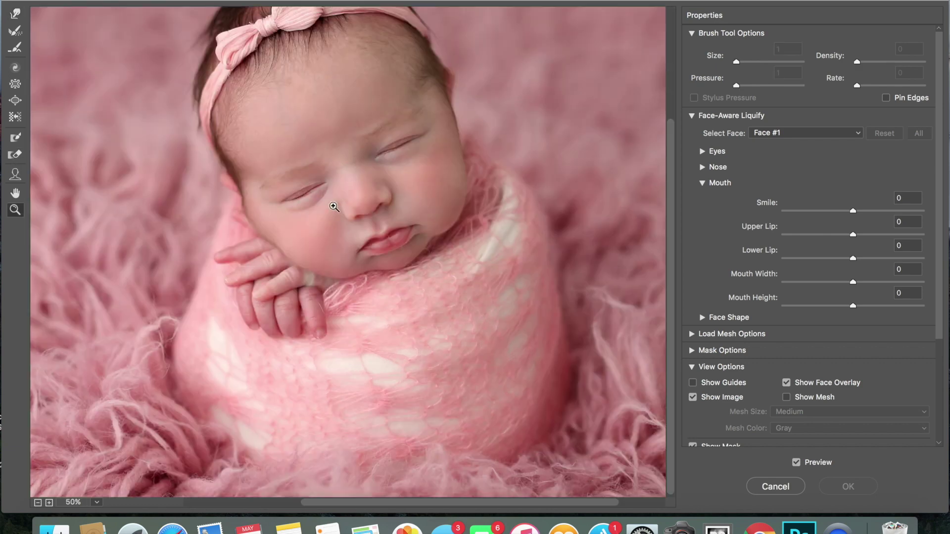
{"action": "left_click", "coordinate": [334, 207]}
{"action": "scroll", "coordinate": [334, 208], "scroll_direction": "up", "scroll_amount": 3}
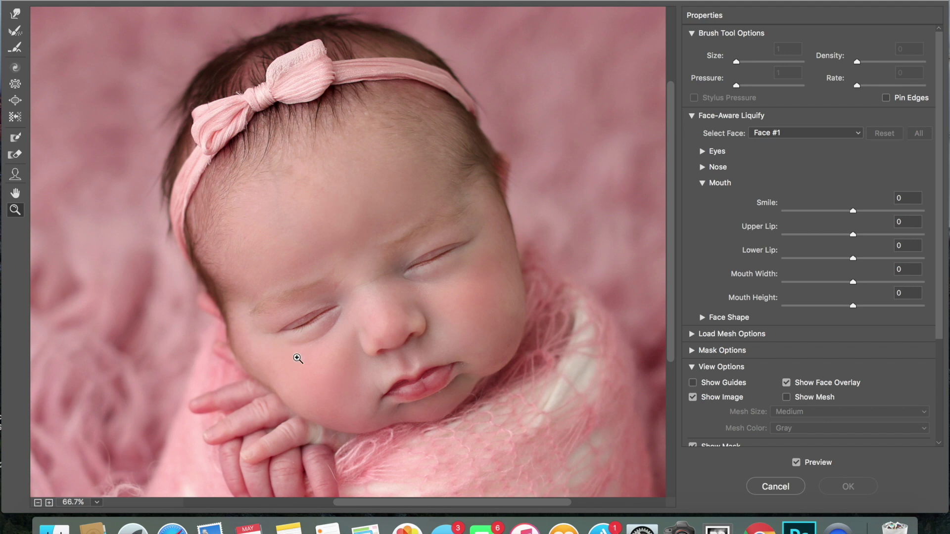
Push the cheek above the hands outward with a size-300 Forward Warp brush, then set it to 250
{"action": "left_click", "coordinate": [15, 13]}
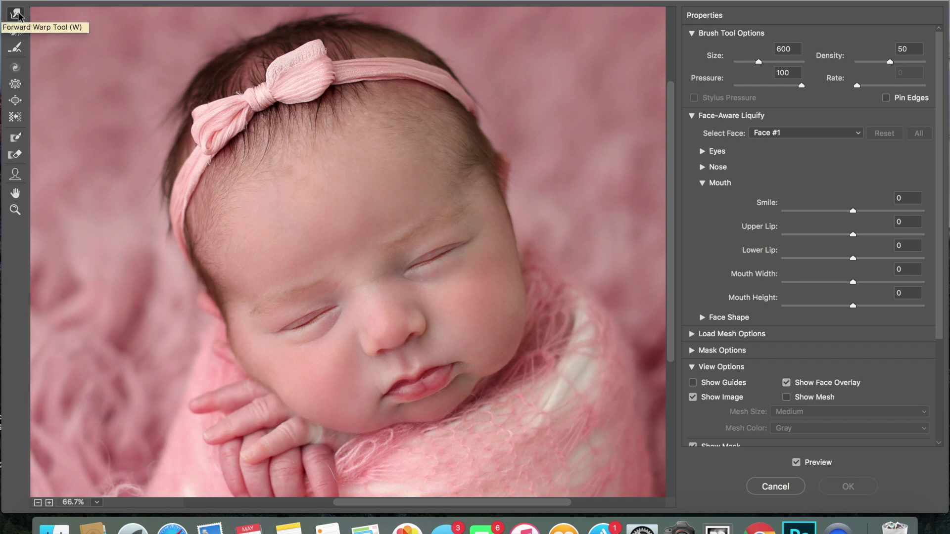
{"action": "key", "text": "bracketleft"}
{"action": "key", "text": "bracketleft"}
{"action": "key", "text": "bracketleft"}
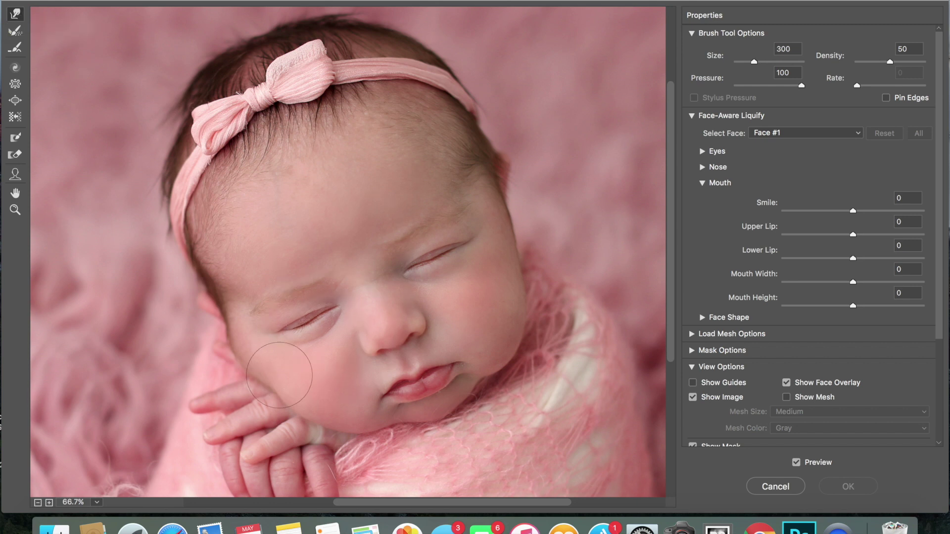
{"action": "left_click_drag", "start_coordinate": [279, 380], "coordinate": [269, 375]}
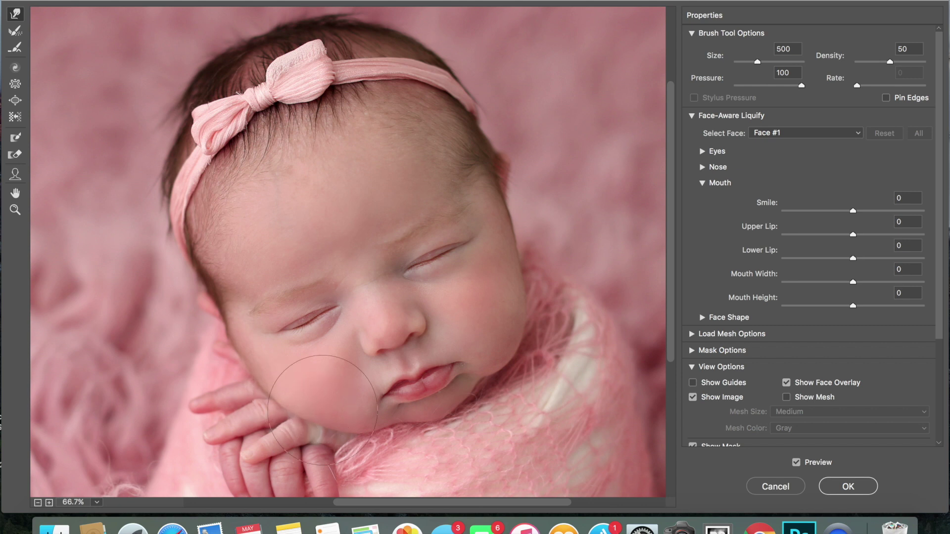
{"action": "key", "text": "bracketright"}
{"action": "key", "text": "bracketright"}
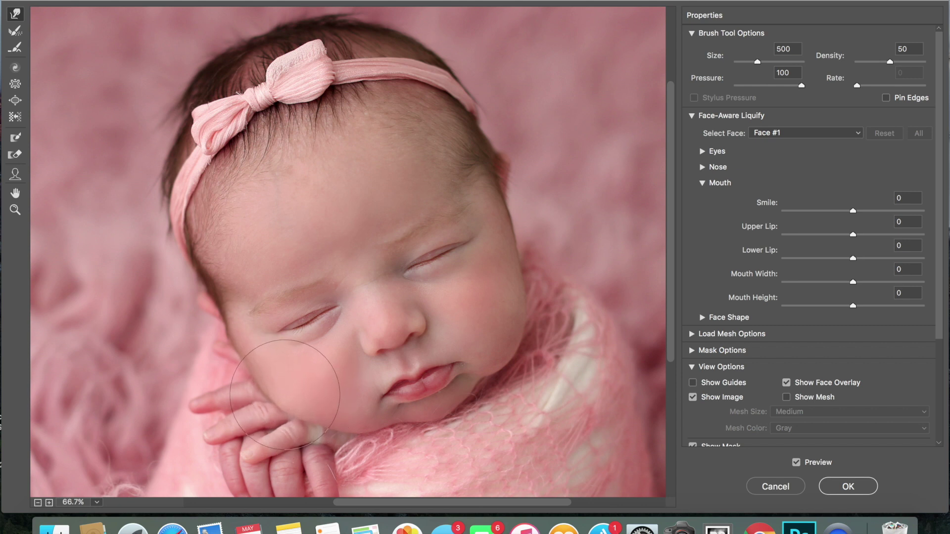
{"action": "key", "text": "bracketleft"}
{"action": "key", "text": "bracketleft"}
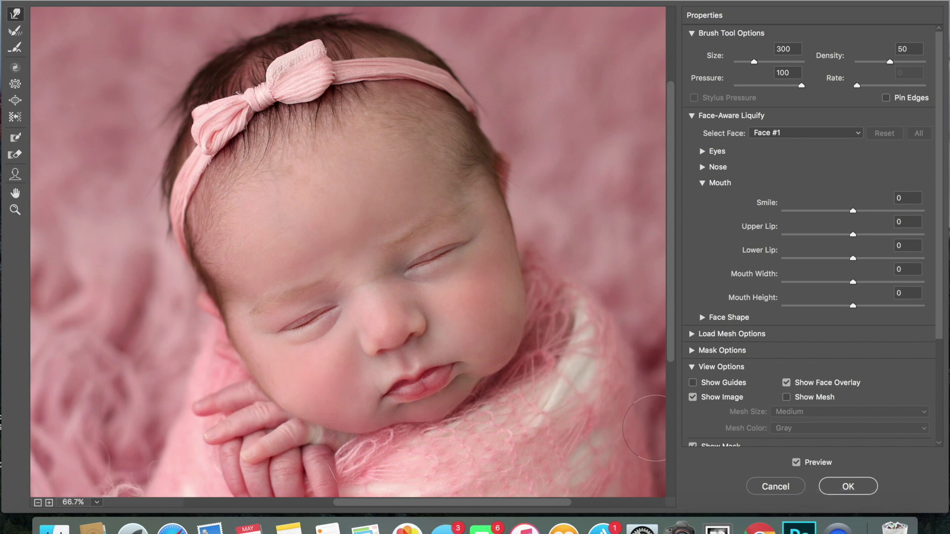
{"action": "scroll", "coordinate": [298, 302], "scroll_direction": "down", "scroll_amount": 5}
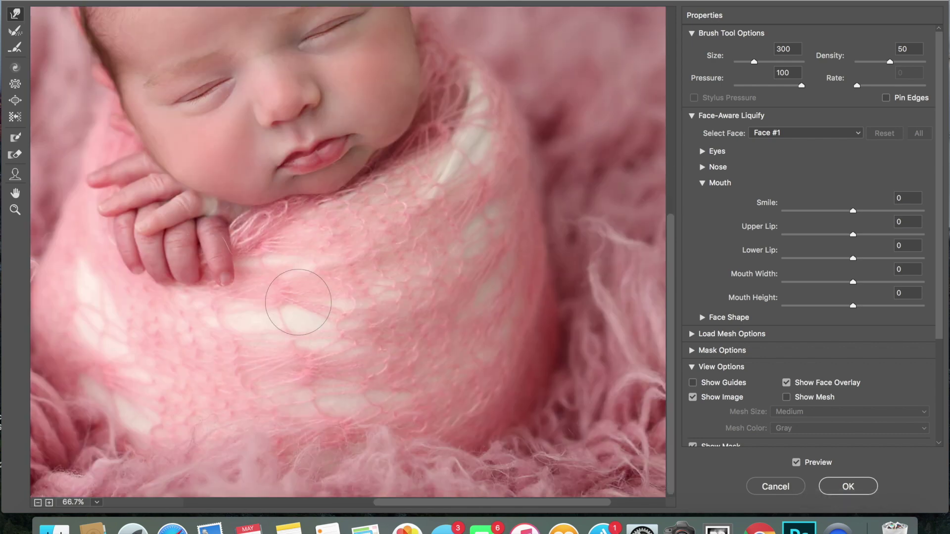
{"action": "scroll", "coordinate": [298, 302], "scroll_direction": "left", "scroll_amount": 5}
{"action": "key", "text": "bracketleft"}
{"action": "key", "text": "bracketleft"}
{"action": "left_click", "coordinate": [298, 302], "text": "alt"}
Fit the photo in Liquify, then zoom to 50% on the face with Freeze Mask selected
{"action": "left_click", "coordinate": [299, 302], "text": "alt"}
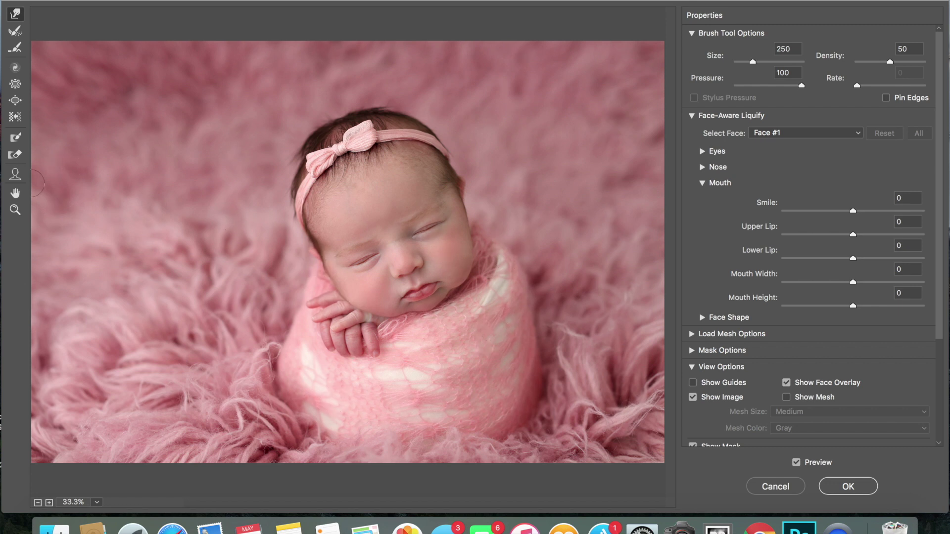
{"action": "left_click", "coordinate": [16, 143]}
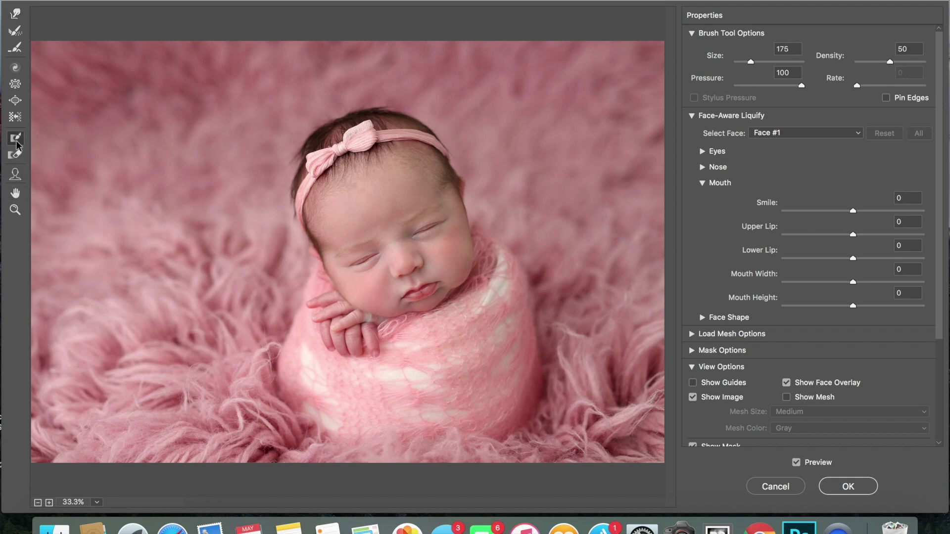
{"action": "key", "text": "z"}
{"action": "left_click", "coordinate": [433, 308]}
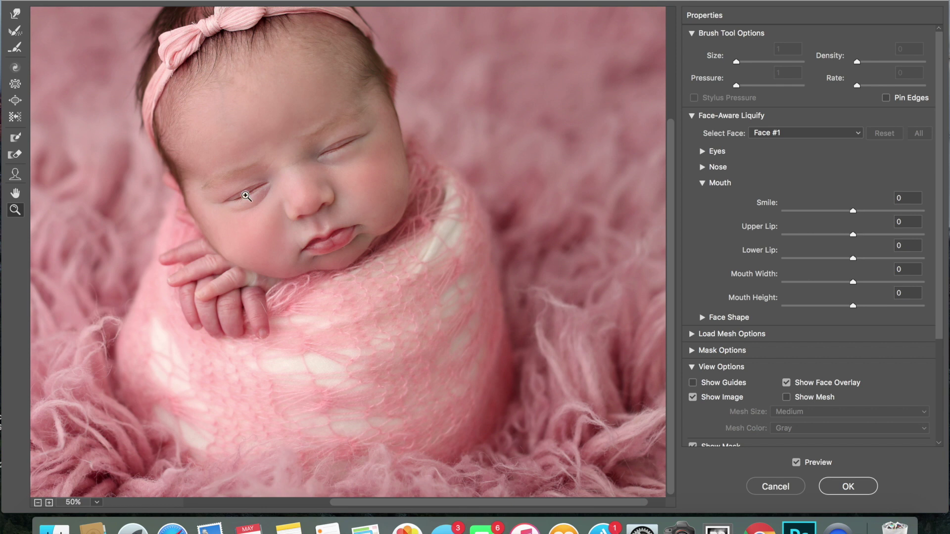
{"action": "left_click", "coordinate": [15, 143]}
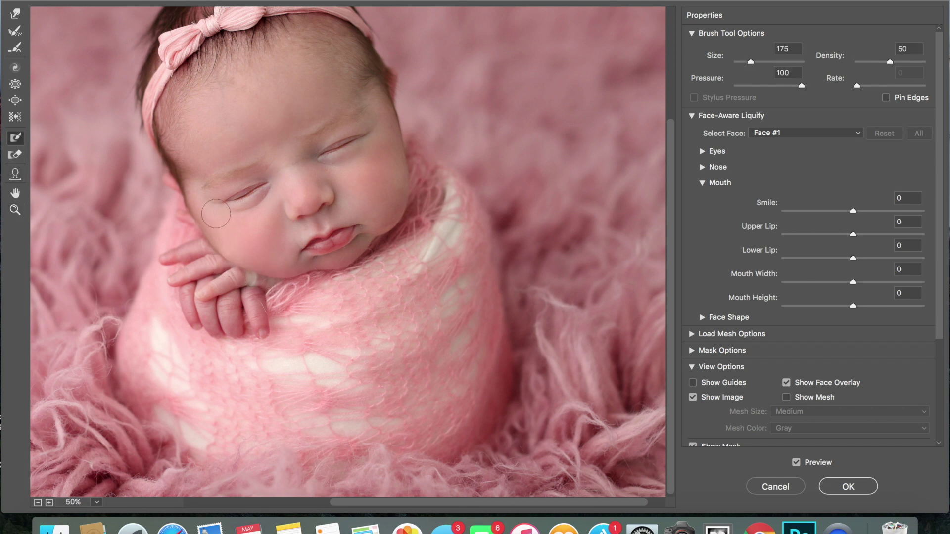
Paint freeze mask over both cheeks, the chin, the upper lip and the hands
{"action": "mouse_move", "coordinate": [216, 213]}
{"action": "left_mouse_down"}
{"action": "mouse_move", "coordinate": [198, 210]}
{"action": "mouse_move", "coordinate": [176, 168]}
{"action": "left_mouse_up"}
{"action": "mouse_move", "coordinate": [201, 214]}
{"action": "left_mouse_down"}
{"action": "mouse_move", "coordinate": [207, 239]}
{"action": "mouse_move", "coordinate": [170, 262]}
{"action": "mouse_move", "coordinate": [204, 248]}
{"action": "mouse_move", "coordinate": [175, 260]}
{"action": "mouse_move", "coordinate": [183, 273]}
{"action": "mouse_move", "coordinate": [171, 283]}
{"action": "mouse_move", "coordinate": [178, 278]}
{"action": "mouse_move", "coordinate": [199, 324]}
{"action": "mouse_move", "coordinate": [261, 334]}
{"action": "mouse_move", "coordinate": [259, 293]}
{"action": "mouse_move", "coordinate": [248, 327]}
{"action": "mouse_move", "coordinate": [222, 322]}
{"action": "mouse_move", "coordinate": [196, 303]}
{"action": "mouse_move", "coordinate": [210, 267]}
{"action": "mouse_move", "coordinate": [192, 268]}
{"action": "mouse_move", "coordinate": [218, 283]}
{"action": "mouse_move", "coordinate": [238, 277]}
{"action": "mouse_move", "coordinate": [241, 307]}
{"action": "left_mouse_up"}
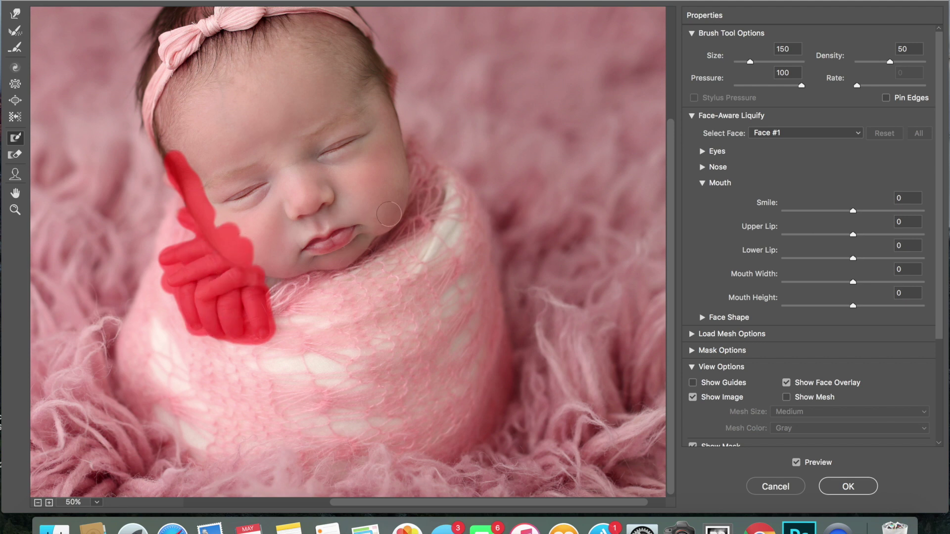
{"action": "mouse_move", "coordinate": [389, 213]}
{"action": "left_mouse_down"}
{"action": "mouse_move", "coordinate": [395, 205]}
{"action": "mouse_move", "coordinate": [343, 257]}
{"action": "left_mouse_up"}
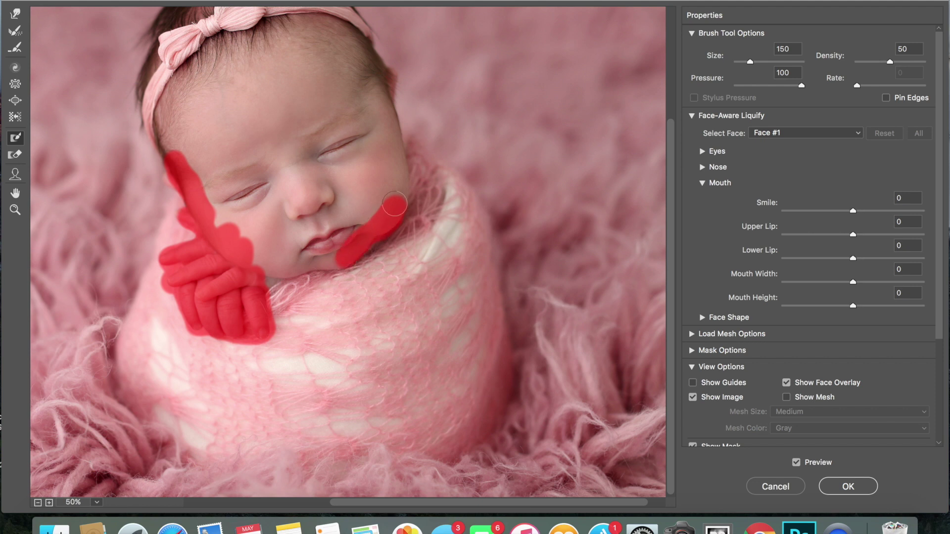
{"action": "mouse_move", "coordinate": [394, 204]}
{"action": "left_mouse_down"}
{"action": "mouse_move", "coordinate": [399, 156]}
{"action": "mouse_move", "coordinate": [399, 186]}
{"action": "mouse_move", "coordinate": [388, 121]}
{"action": "mouse_move", "coordinate": [353, 242]}
{"action": "mouse_move", "coordinate": [252, 277]}
{"action": "mouse_move", "coordinate": [363, 207]}
{"action": "left_mouse_up"}
{"action": "mouse_move", "coordinate": [310, 249]}
{"action": "left_mouse_down"}
{"action": "mouse_move", "coordinate": [369, 201]}
{"action": "mouse_move", "coordinate": [312, 230]}
{"action": "mouse_move", "coordinate": [236, 224]}
{"action": "mouse_move", "coordinate": [266, 250]}
{"action": "left_mouse_up"}
{"action": "mouse_move", "coordinate": [219, 228]}
{"action": "left_mouse_down"}
{"action": "mouse_move", "coordinate": [208, 178]}
{"action": "mouse_move", "coordinate": [283, 170]}
{"action": "left_mouse_up"}
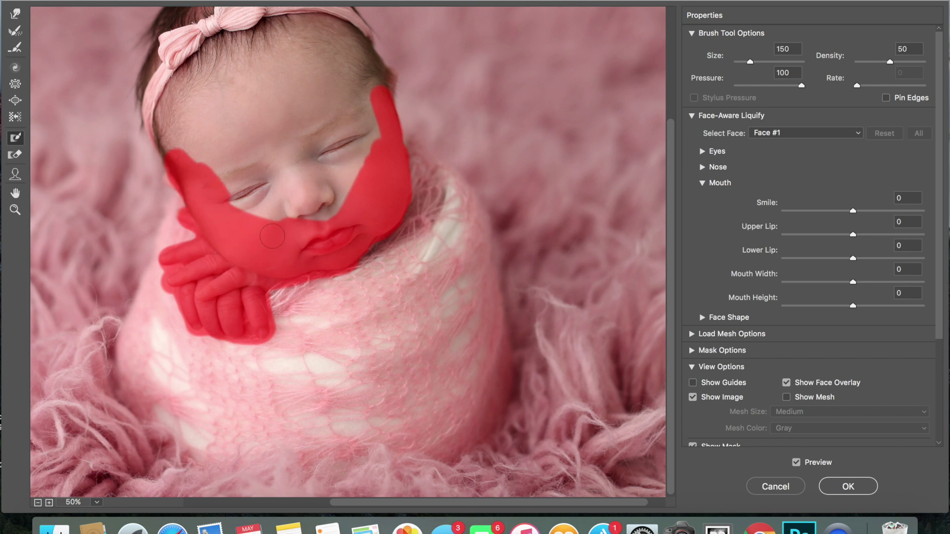
{"action": "left_click", "coordinate": [19, 15]}
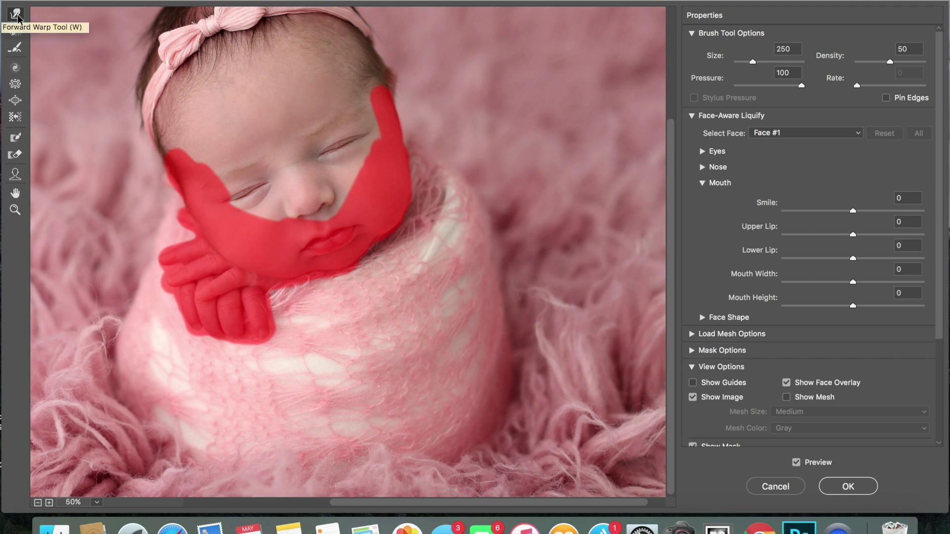
Set the warp brush to 700 and push the wrap's side inward to slim it
{"action": "key", "text": "bracketright"}
{"action": "key", "text": "bracketright"}
{"action": "key", "text": "bracketright"}
{"action": "key", "text": "bracketright"}
{"action": "key", "text": "bracketright"}
{"action": "key", "text": "bracketright"}
{"action": "key", "text": "bracketright"}
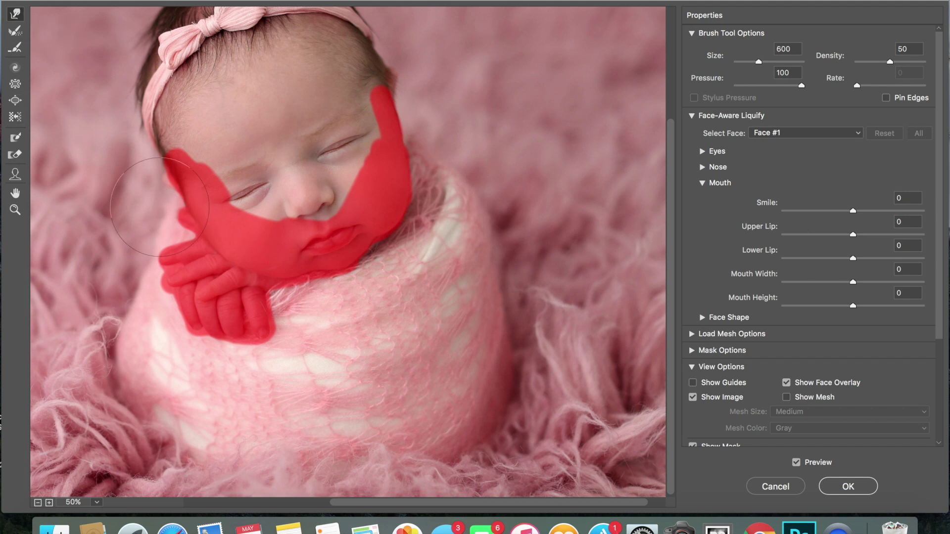
{"action": "key", "text": "bracketright"}
{"action": "key", "text": "bracketright"}
{"action": "key", "text": "bracketleft"}
{"action": "key", "text": "bracketleft"}
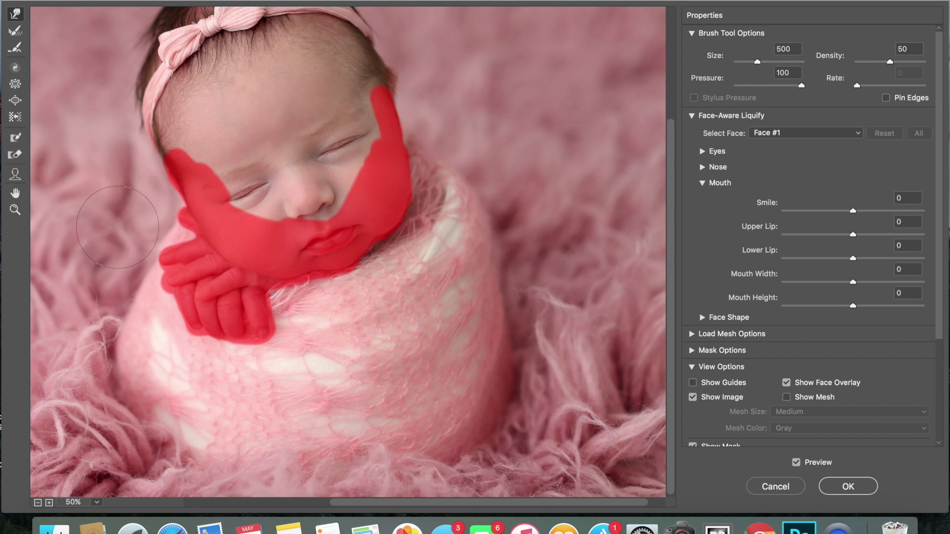
{"action": "key", "text": "bracketright"}
{"action": "key", "text": "bracketright"}
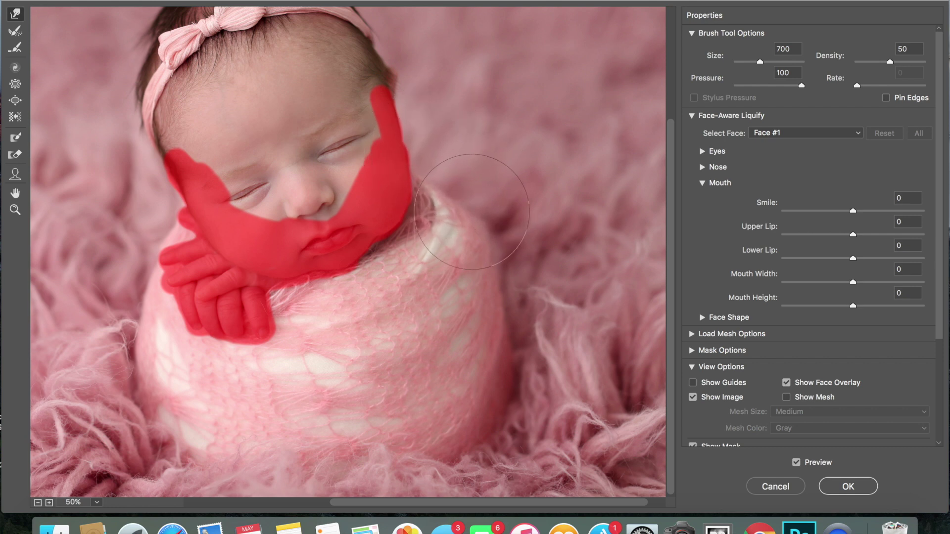
{"action": "mouse_move", "coordinate": [471, 212]}
{"action": "left_mouse_down"}
{"action": "mouse_move", "coordinate": [447, 231]}
{"action": "mouse_move", "coordinate": [497, 237]}
{"action": "mouse_move", "coordinate": [497, 218]}
{"action": "mouse_move", "coordinate": [465, 235]}
{"action": "left_mouse_up"}
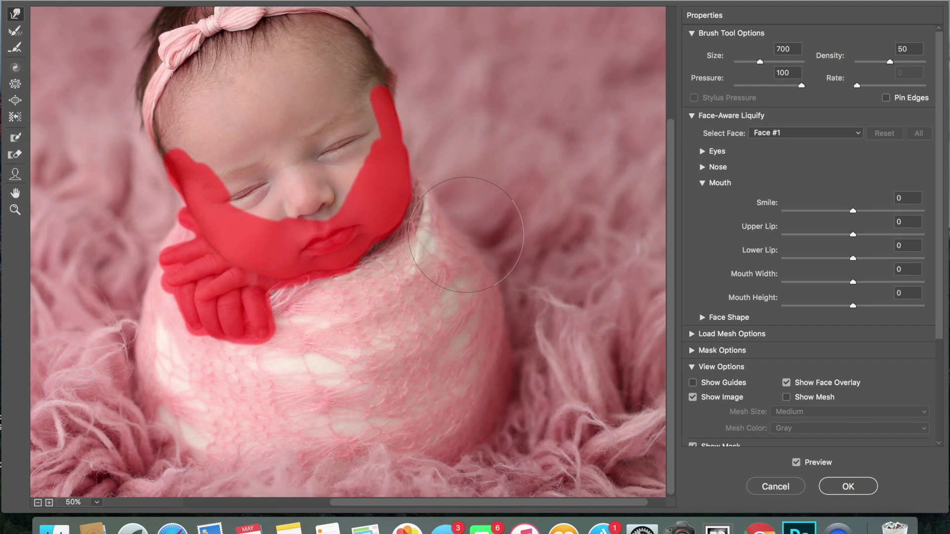
Reshape the wrap's right side with a 1200–1500 warp brush and apply the Liquify changes
{"action": "key", "text": "super+minus"}
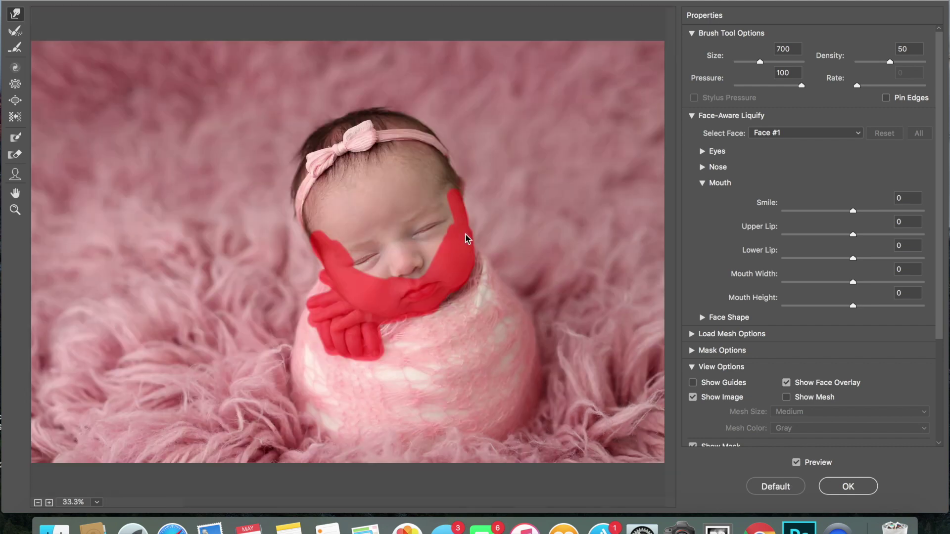
{"action": "key", "text": "bracketright"}
{"action": "key", "text": "bracketright"}
{"action": "key", "text": "bracketright"}
{"action": "key", "text": "bracketright"}
{"action": "key", "text": "bracketright"}
{"action": "key", "text": "bracketright"}
{"action": "key", "text": "bracketright"}
{"action": "key", "text": "bracketright"}
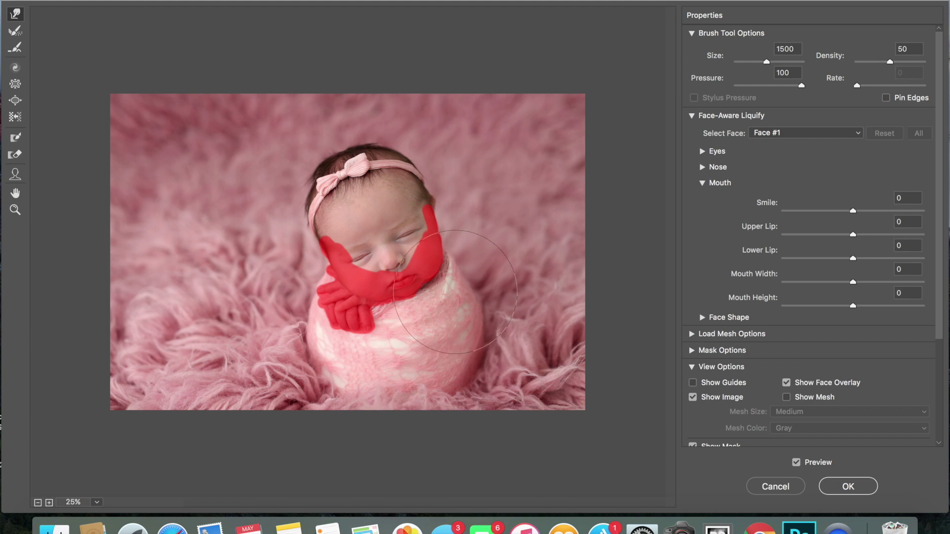
{"action": "key", "text": "bracketleft"}
{"action": "key", "text": "bracketleft"}
{"action": "key", "text": "bracketleft"}
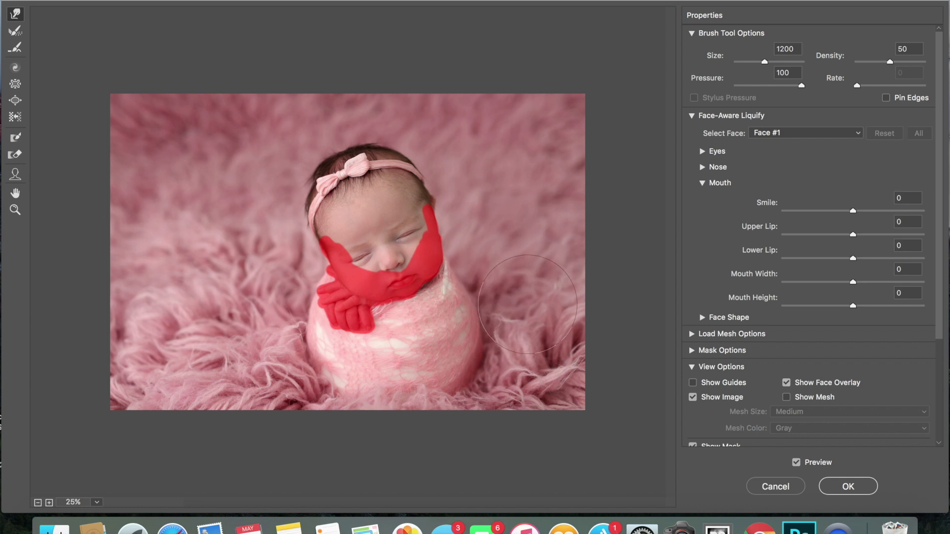
{"action": "key", "text": "bracketleft"}
{"action": "key", "text": "bracketleft"}
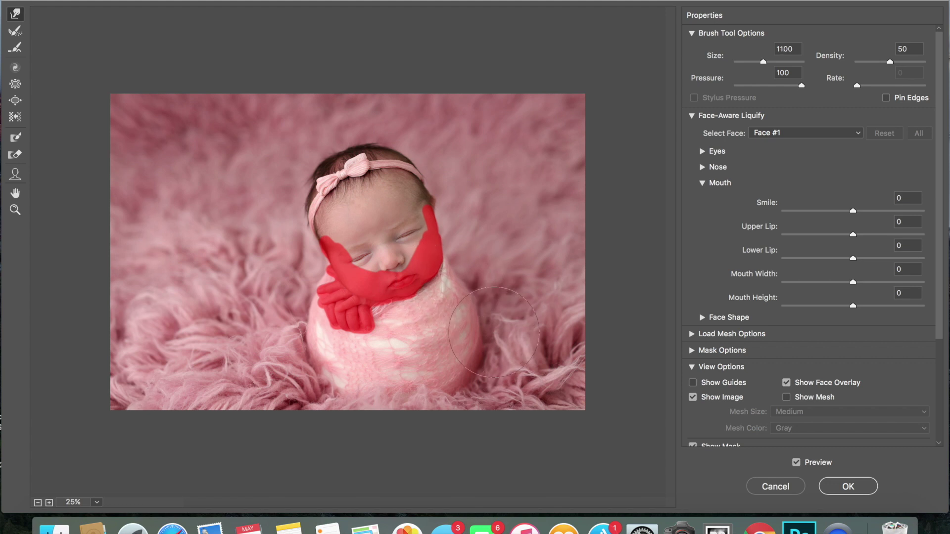
{"action": "key", "text": "bracketright"}
{"action": "key", "text": "bracketright"}
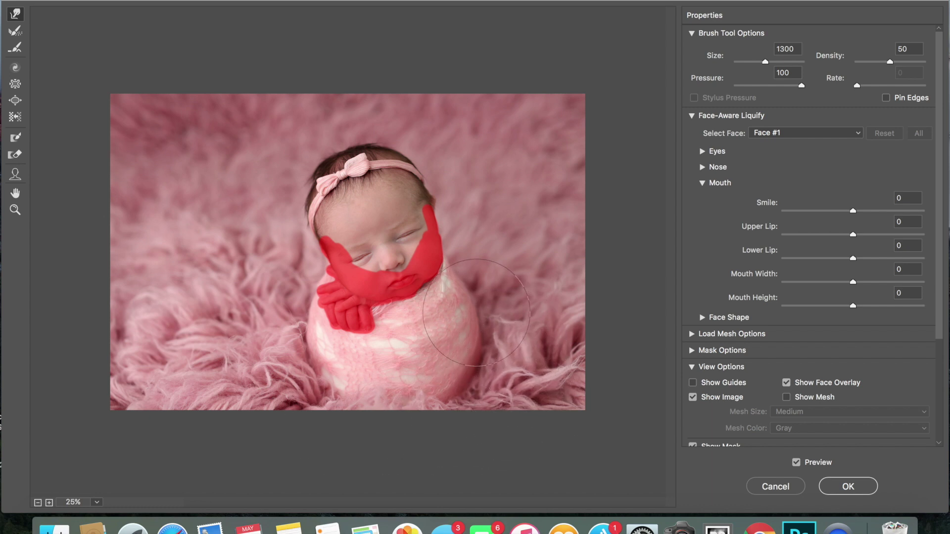
{"action": "left_click", "coordinate": [847, 488]}
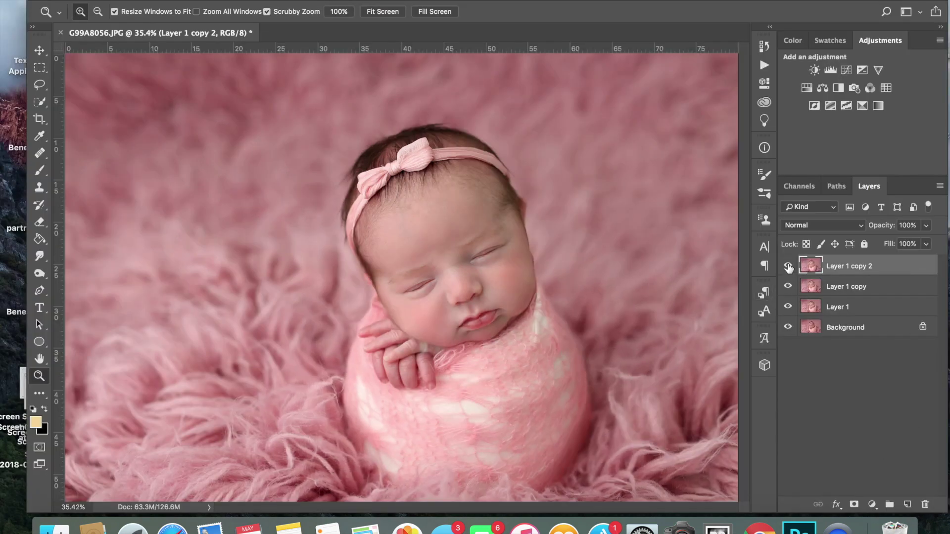
Compare the liquified wrap on Layer 1 copy 2 with the original
{"action": "left_click", "coordinate": [788, 267]}
{"action": "left_click", "coordinate": [788, 268]}
{"action": "left_click", "coordinate": [788, 267]}
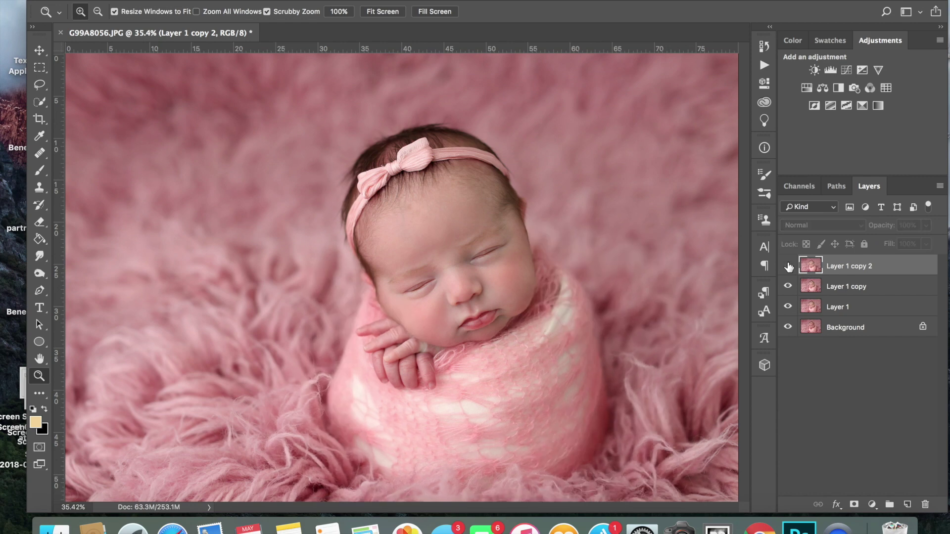
{"action": "left_click", "coordinate": [788, 267]}
{"action": "left_click", "coordinate": [788, 267]}
{"action": "left_click", "coordinate": [788, 267]}
Zoom to 200% on the right cheek edge beside the wrap and pick the Clone Stamp
{"action": "left_click_drag", "start_coordinate": [531, 253], "coordinate": [564, 270]}
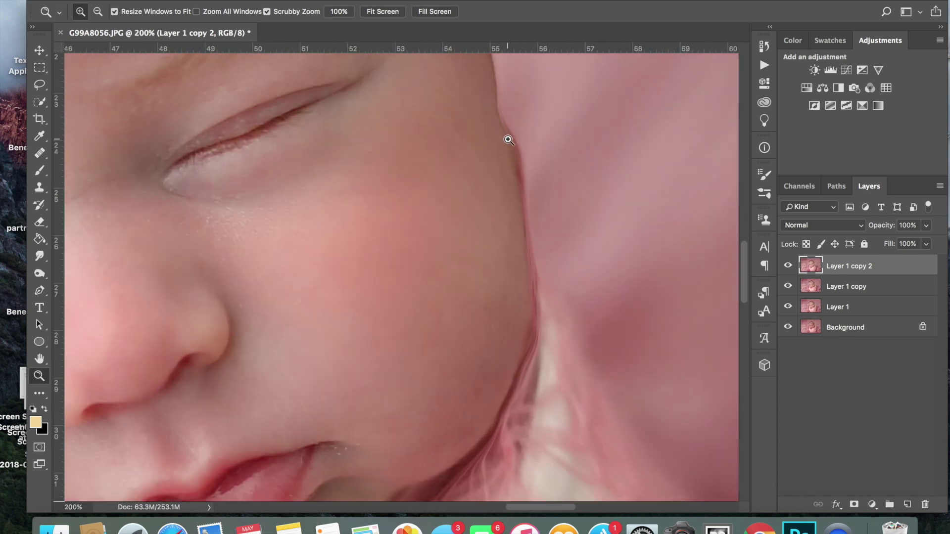
{"action": "scroll", "coordinate": [573, 184], "scroll_direction": "up", "scroll_amount": 3}
{"action": "scroll", "coordinate": [572, 184], "scroll_direction": "right", "scroll_amount": 2}
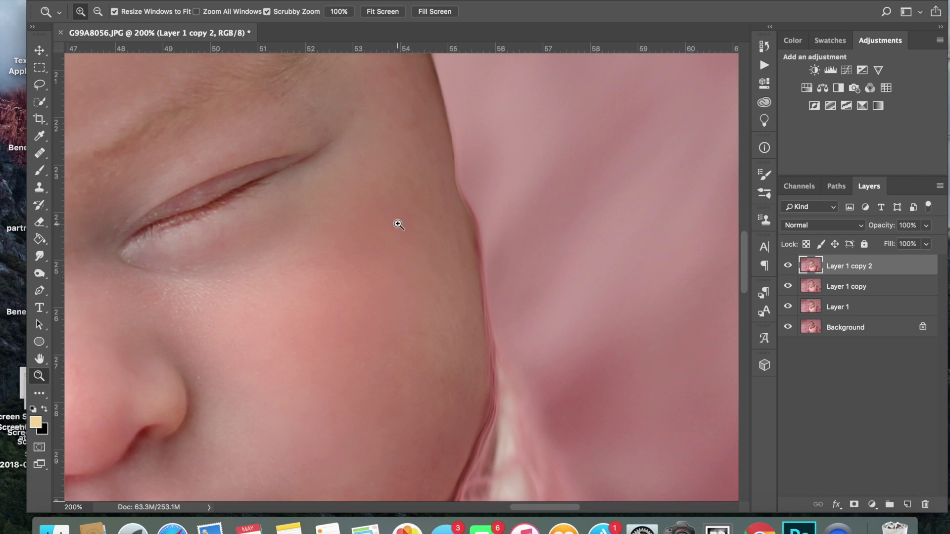
{"action": "key", "text": "s"}
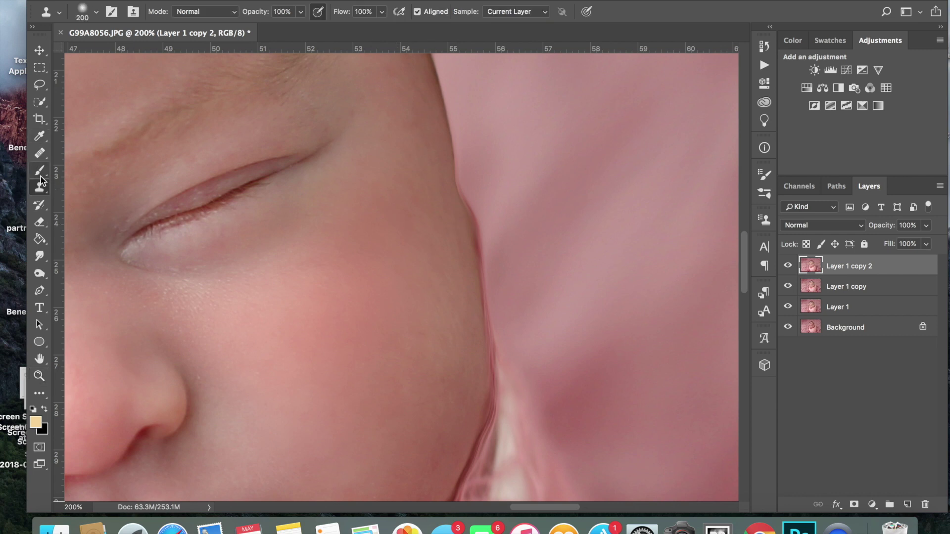
Set the clone stamp to size 45 and 47% opacity, sample the pink, and soften the cheek crease
{"action": "key", "text": "bracketleft"}
{"action": "key", "text": "bracketleft"}
{"action": "key", "text": "bracketleft"}
{"action": "key", "text": "bracketleft"}
{"action": "key", "text": "bracketleft"}
{"action": "key", "text": "bracketleft"}
{"action": "key", "text": "bracketleft"}
{"action": "key", "text": "bracketleft"}
{"action": "key", "text": "bracketleft"}
{"action": "key", "text": "bracketleft"}
{"action": "left_click", "coordinate": [300, 12]}
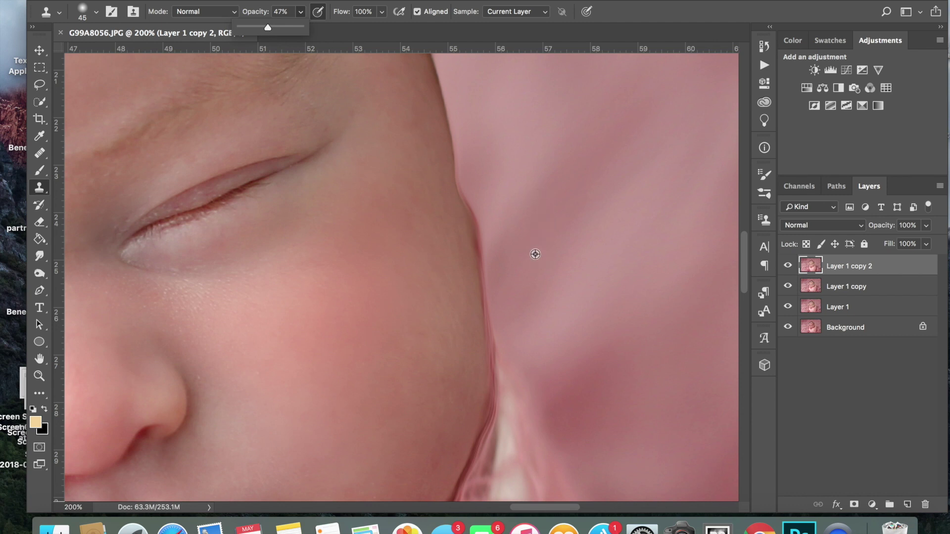
{"action": "left_click", "coordinate": [512, 251], "text": "alt"}
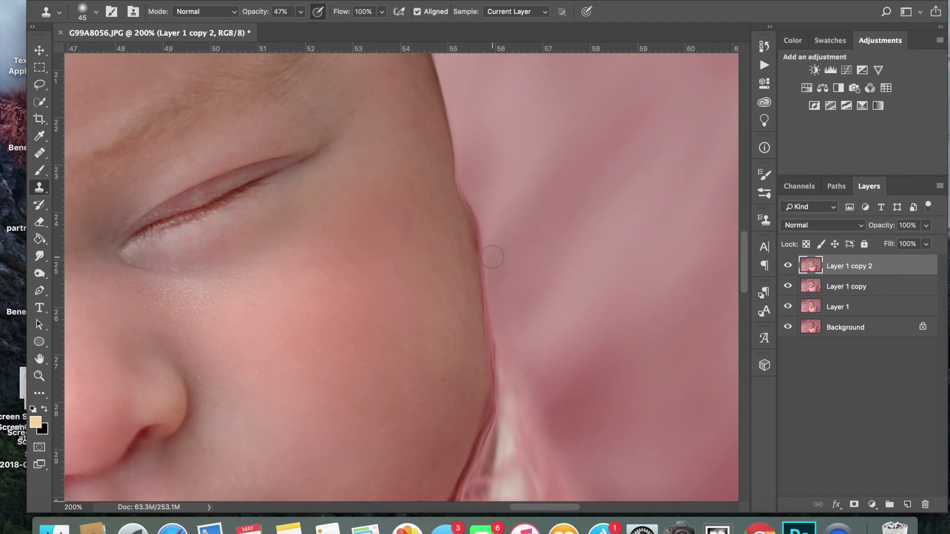
{"action": "mouse_move", "coordinate": [492, 257]}
{"action": "left_mouse_down"}
{"action": "mouse_move", "coordinate": [474, 185]}
{"action": "mouse_move", "coordinate": [498, 306]}
{"action": "left_mouse_up"}
{"action": "mouse_move", "coordinate": [497, 266]}
{"action": "left_mouse_down"}
{"action": "mouse_move", "coordinate": [476, 186]}
{"action": "mouse_move", "coordinate": [500, 276]}
{"action": "mouse_move", "coordinate": [506, 375]}
{"action": "mouse_move", "coordinate": [506, 325]}
{"action": "mouse_move", "coordinate": [484, 239]}
{"action": "left_mouse_up"}
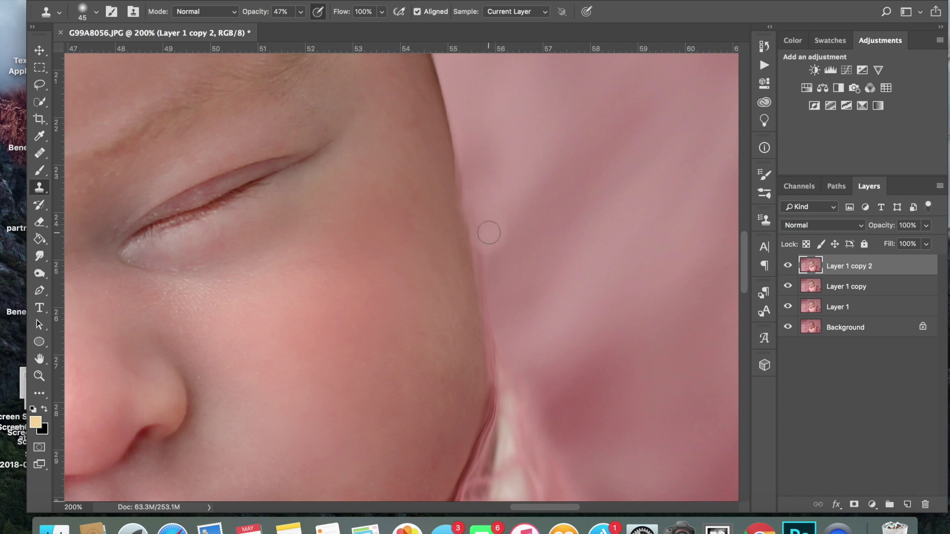
Resample and clone over the upper and lower cheek edge to finish smoothing the crease
{"action": "left_click", "coordinate": [526, 218]}
{"action": "left_click_drag", "start_coordinate": [491, 248], "coordinate": [482, 215]}
{"action": "scroll", "coordinate": [502, 313], "scroll_direction": "down", "scroll_amount": 5}
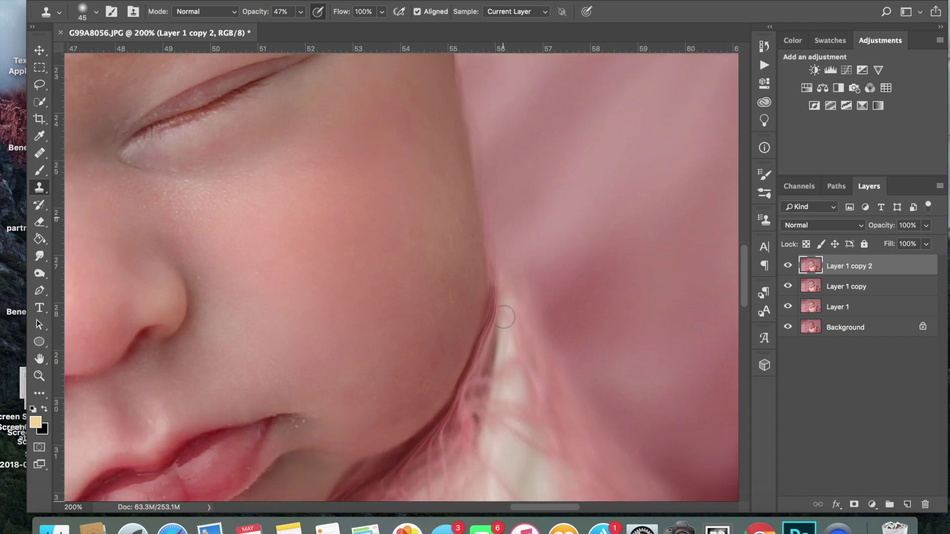
{"action": "scroll", "coordinate": [504, 317], "scroll_direction": "down", "scroll_amount": 3}
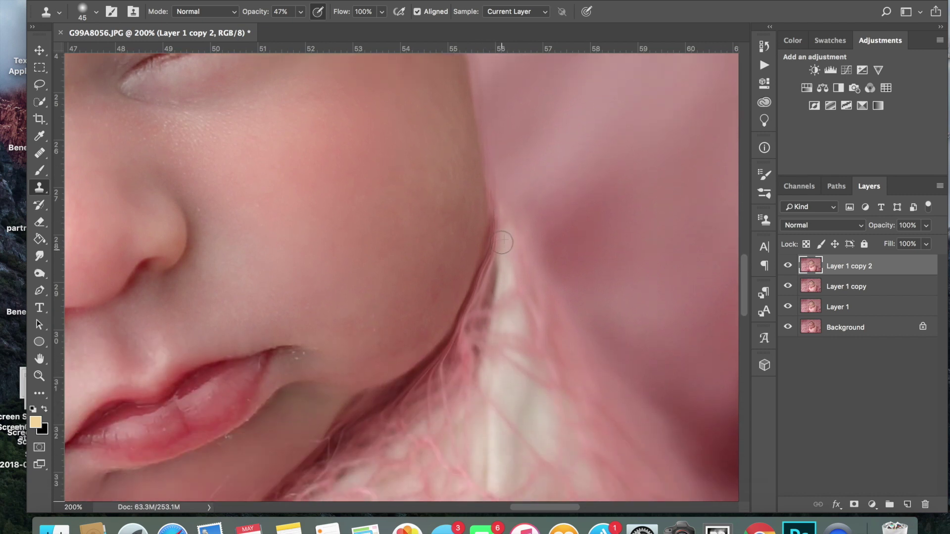
{"action": "mouse_move", "coordinate": [504, 242]}
{"action": "left_mouse_down"}
{"action": "mouse_move", "coordinate": [481, 337]}
{"action": "mouse_move", "coordinate": [469, 330]}
{"action": "mouse_move", "coordinate": [467, 344]}
{"action": "mouse_move", "coordinate": [497, 229]}
{"action": "left_mouse_up"}
{"action": "key", "text": "z"}
{"action": "right_click", "coordinate": [475, 339]}
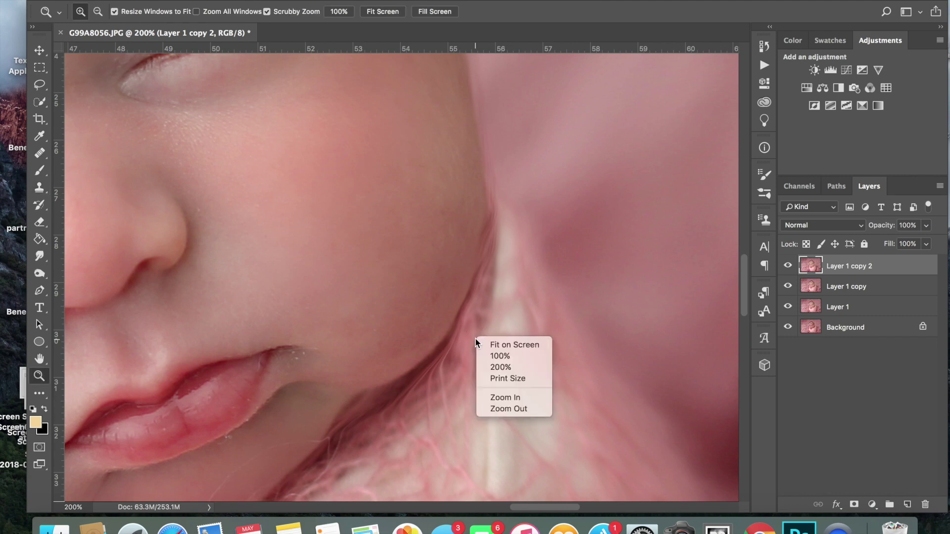
Fit the photo on screen and compare the retouched layer with the original
{"action": "left_click", "coordinate": [489, 341]}
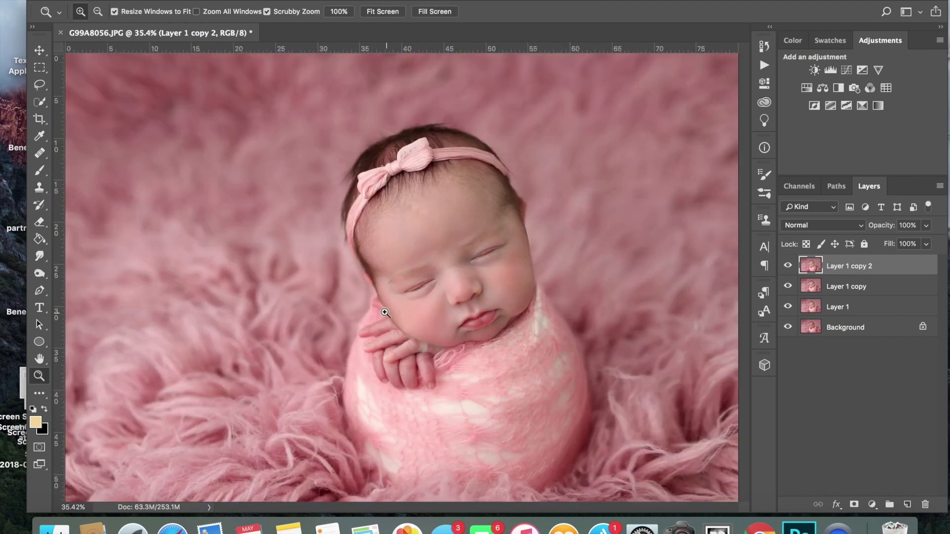
{"action": "left_click", "coordinate": [788, 266]}
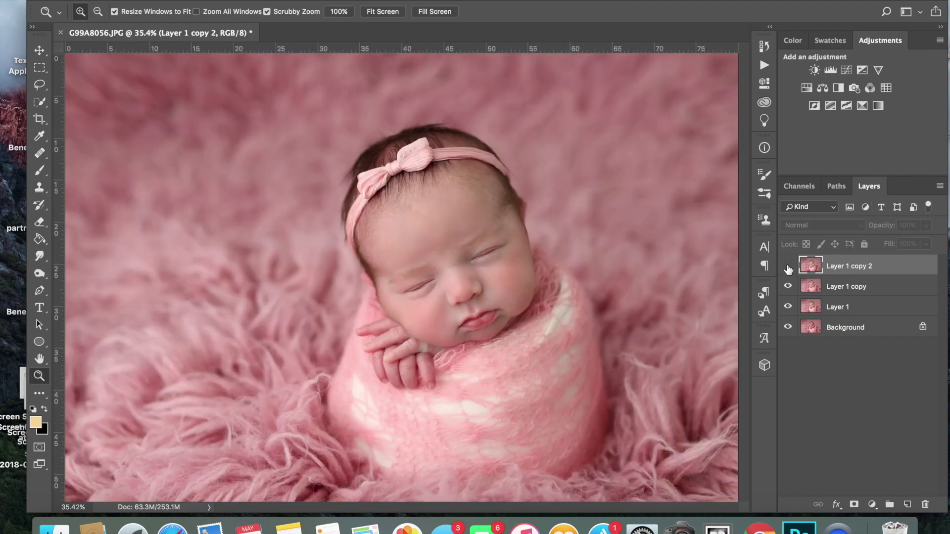
{"action": "left_click", "coordinate": [787, 266]}
{"action": "left_click", "coordinate": [788, 266]}
{"action": "left_click", "coordinate": [787, 266]}
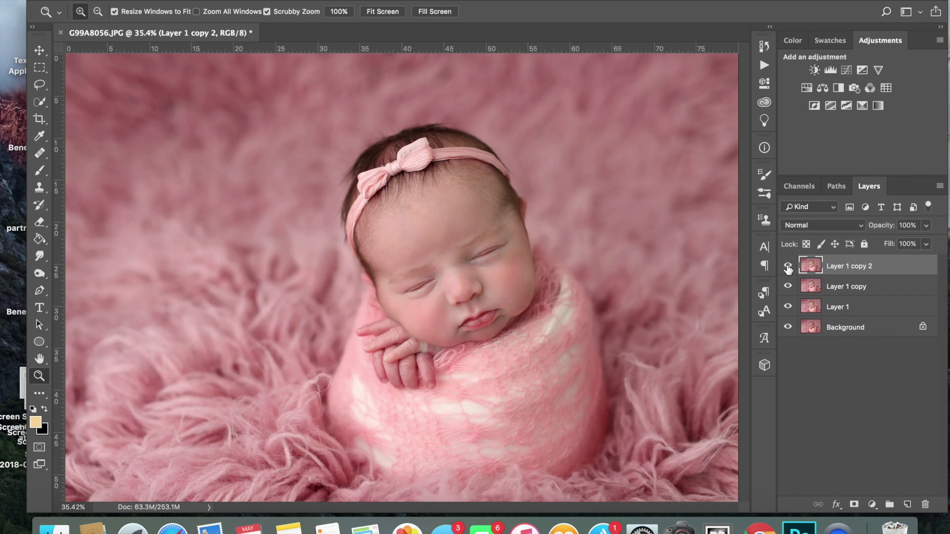
{"action": "left_click", "coordinate": [787, 266]}
{"action": "left_click", "coordinate": [787, 266]}
Zoom to 200% on the left cheek and clone along the crease to soften it
{"action": "left_click_drag", "start_coordinate": [358, 306], "coordinate": [364, 362]}
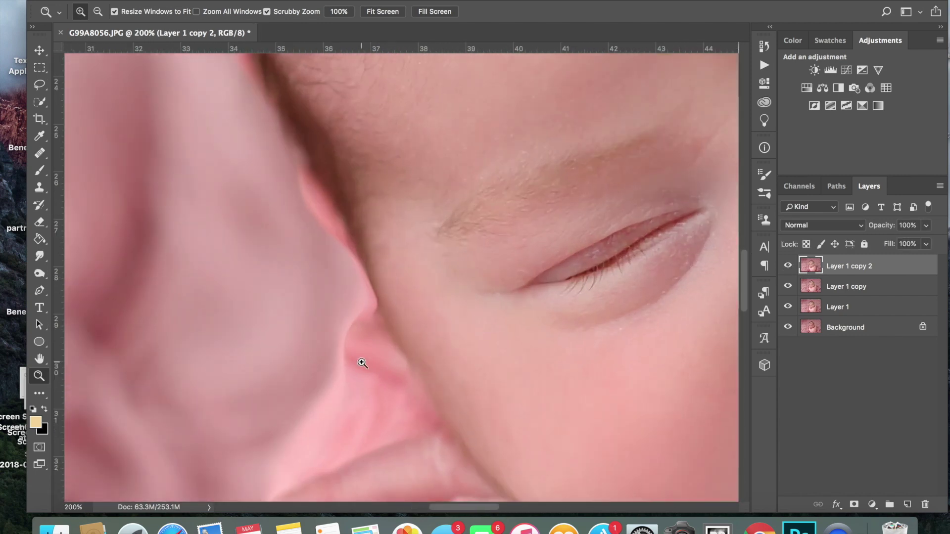
{"action": "key", "text": "s"}
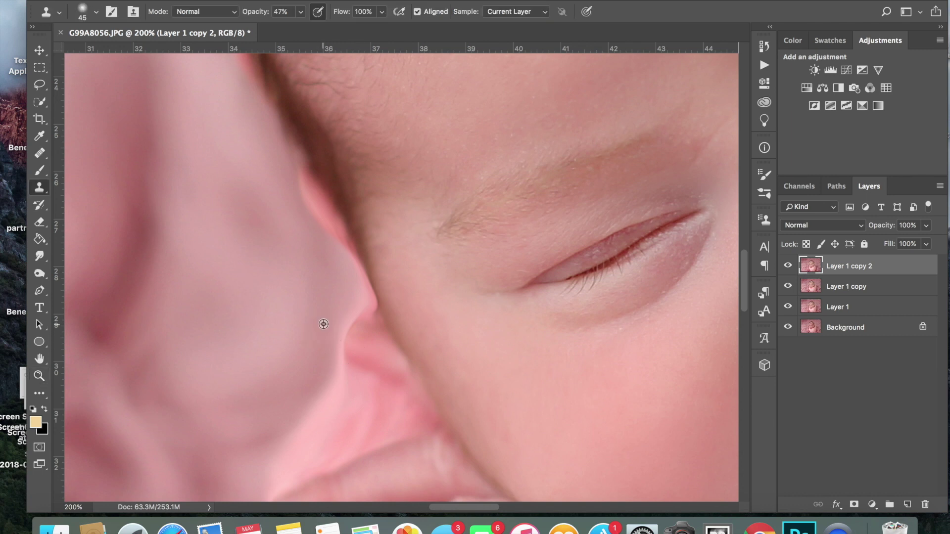
{"action": "mouse_move", "coordinate": [357, 303]}
{"action": "left_mouse_down"}
{"action": "mouse_move", "coordinate": [335, 335]}
{"action": "mouse_move", "coordinate": [333, 363]}
{"action": "mouse_move", "coordinate": [349, 381]}
{"action": "mouse_move", "coordinate": [333, 401]}
{"action": "mouse_move", "coordinate": [360, 356]}
{"action": "mouse_move", "coordinate": [354, 364]}
{"action": "left_mouse_up"}
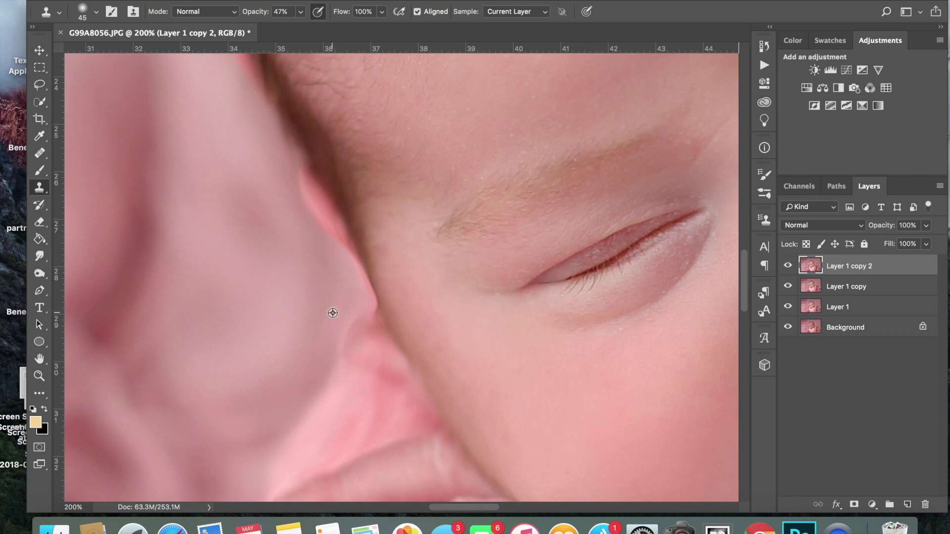
{"action": "mouse_move", "coordinate": [360, 318]}
{"action": "left_mouse_down"}
{"action": "mouse_move", "coordinate": [331, 315]}
{"action": "mouse_move", "coordinate": [365, 329]}
{"action": "mouse_move", "coordinate": [362, 312]}
{"action": "mouse_move", "coordinate": [335, 360]}
{"action": "mouse_move", "coordinate": [369, 361]}
{"action": "mouse_move", "coordinate": [359, 347]}
{"action": "mouse_move", "coordinate": [373, 327]}
{"action": "mouse_move", "coordinate": [340, 259]}
{"action": "mouse_move", "coordinate": [358, 333]}
{"action": "mouse_move", "coordinate": [335, 361]}
{"action": "mouse_move", "coordinate": [319, 336]}
{"action": "mouse_move", "coordinate": [306, 386]}
{"action": "mouse_move", "coordinate": [326, 358]}
{"action": "mouse_move", "coordinate": [306, 401]}
{"action": "mouse_move", "coordinate": [328, 366]}
{"action": "mouse_move", "coordinate": [316, 384]}
{"action": "left_mouse_up"}
View the image at 100%, fit it on screen, and compare retouched versus original
{"action": "key", "text": "z"}
{"action": "right_click", "coordinate": [275, 433]}
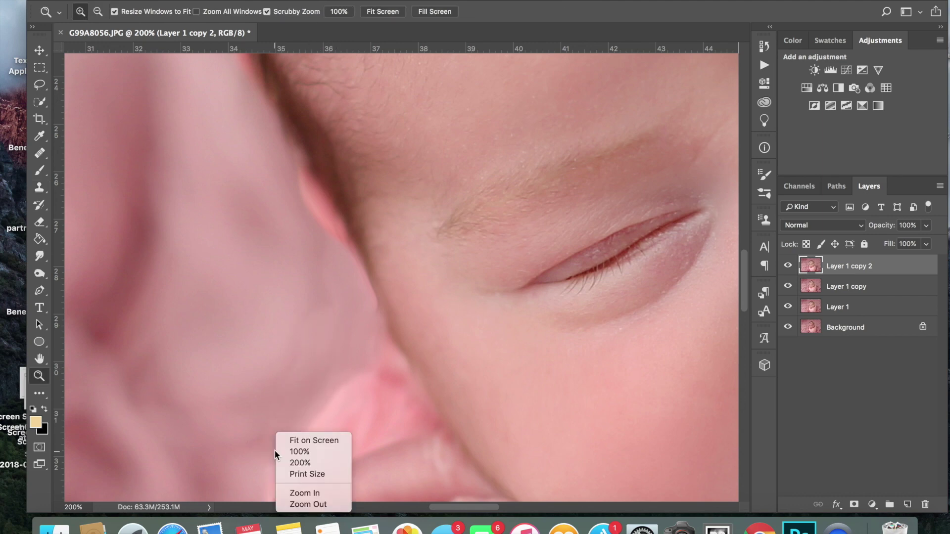
{"action": "left_click", "coordinate": [297, 453]}
{"action": "right_click", "coordinate": [332, 413]}
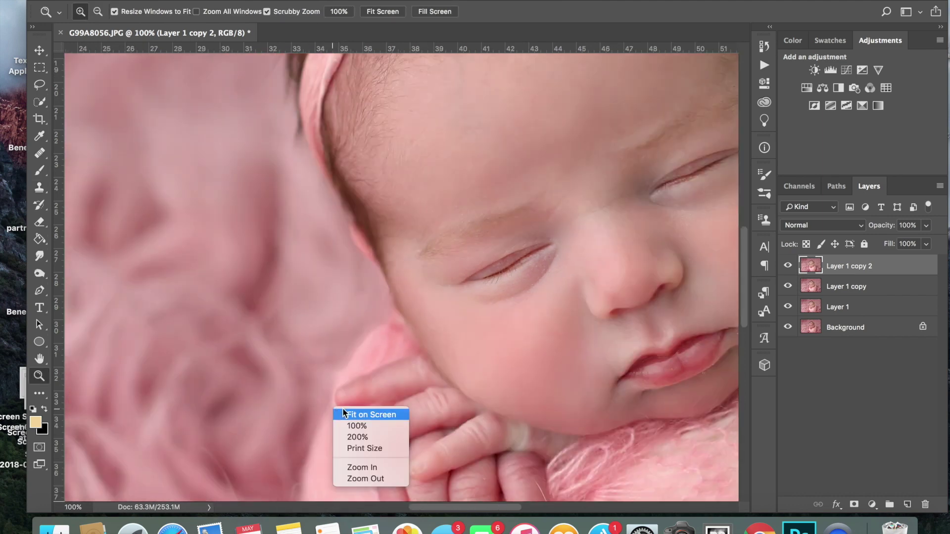
{"action": "left_click", "coordinate": [344, 411]}
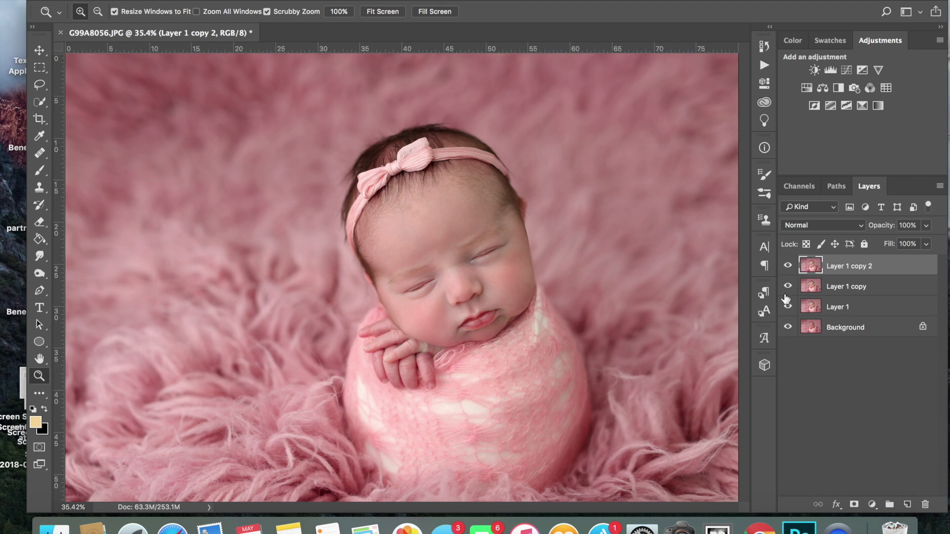
{"action": "left_click", "coordinate": [789, 266]}
{"action": "left_click", "coordinate": [789, 267]}
Reopen Liquify, push the wrap's right edge outward with 700–1100 brushes, and apply
{"action": "left_click", "coordinate": [316, 1]}
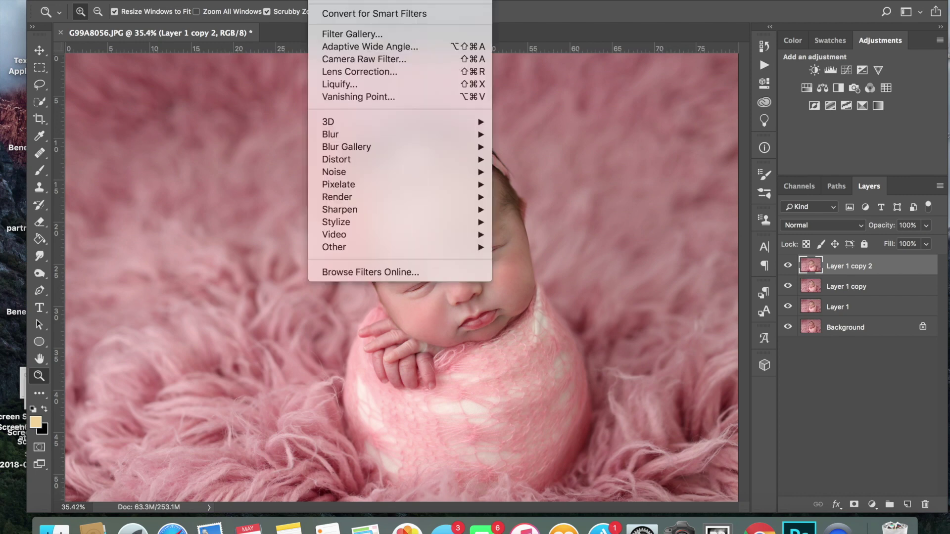
{"action": "left_click", "coordinate": [339, 82]}
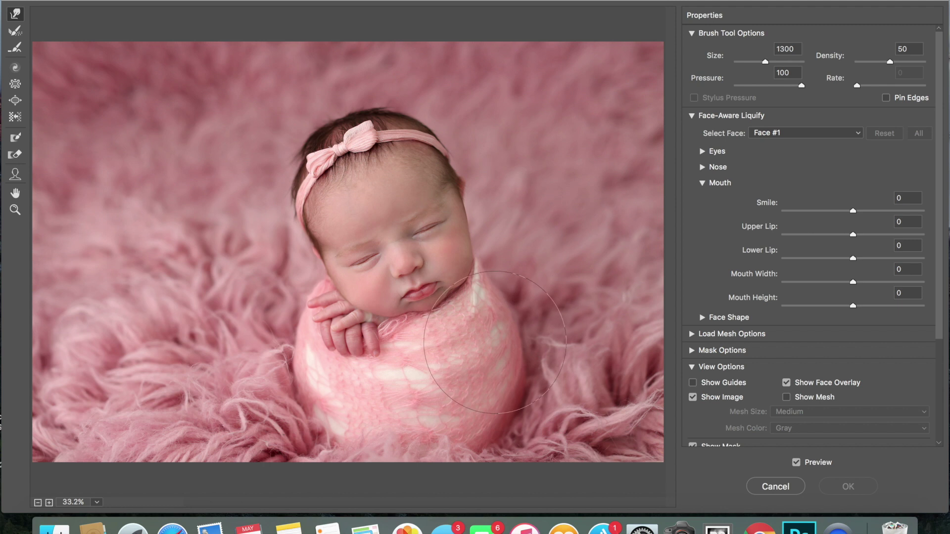
{"action": "left_click_drag", "start_coordinate": [495, 366], "coordinate": [505, 382]}
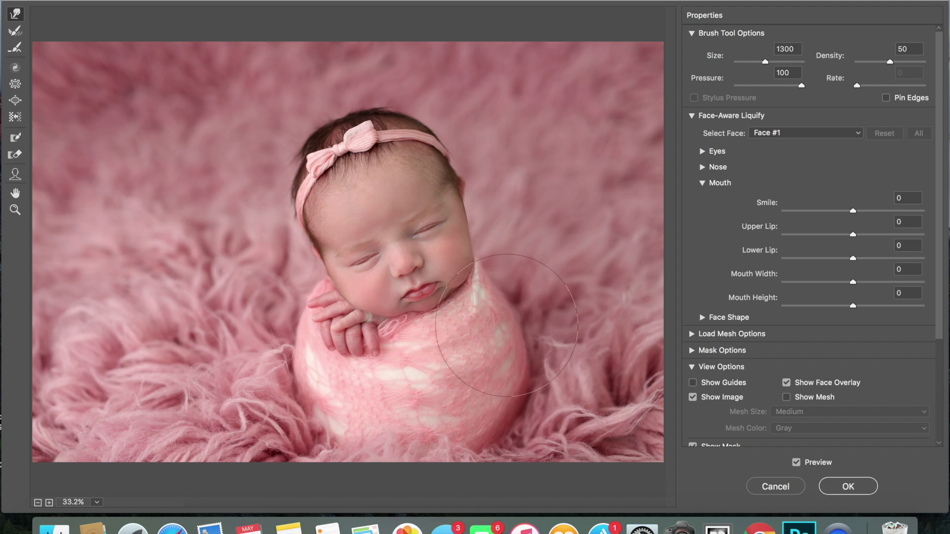
{"action": "key", "text": "bracketleft"}
{"action": "key", "text": "bracketleft"}
{"action": "key", "text": "bracketleft"}
{"action": "key", "text": "bracketleft"}
{"action": "key", "text": "bracketleft"}
{"action": "key", "text": "bracketleft"}
{"action": "mouse_move", "coordinate": [497, 297]}
{"action": "left_mouse_down"}
{"action": "mouse_move", "coordinate": [488, 346]}
{"action": "mouse_move", "coordinate": [509, 360]}
{"action": "left_mouse_up"}
{"action": "key", "text": "bracketright"}
{"action": "key", "text": "bracketright"}
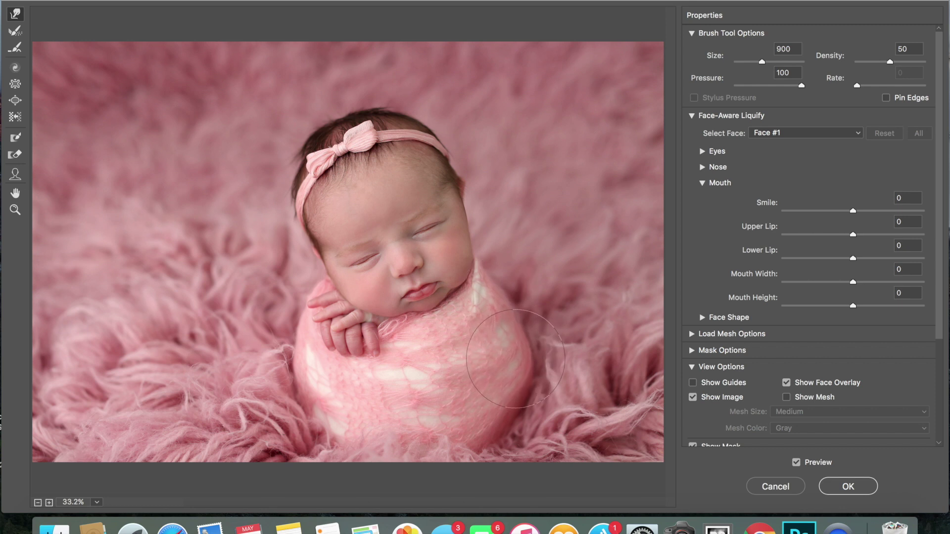
{"action": "key", "text": "bracketright"}
{"action": "key", "text": "bracketright"}
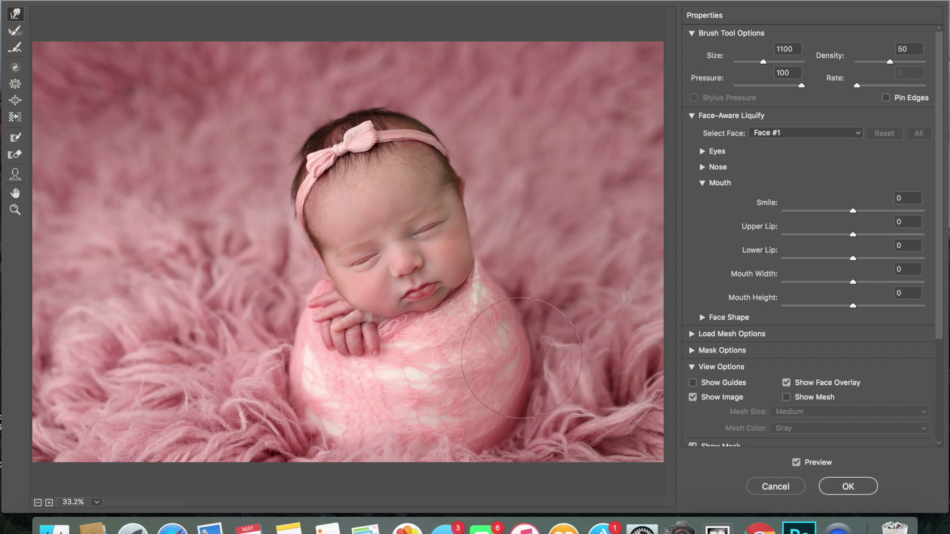
{"action": "left_click", "coordinate": [865, 488]}
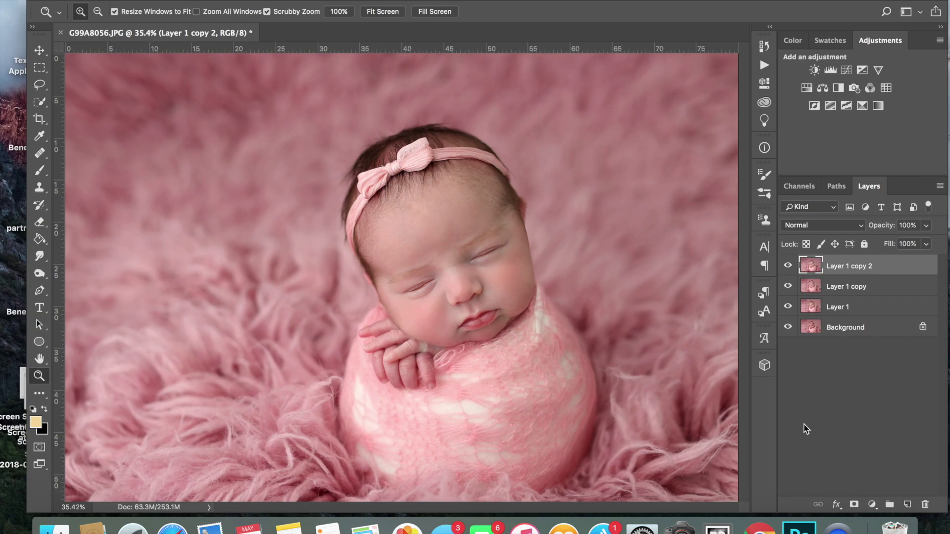
Delete Layer 1 copy 2 and hide Layer 1 copy to view the original wrap
{"action": "key", "text": "Delete"}
{"action": "left_click", "coordinate": [788, 266]}
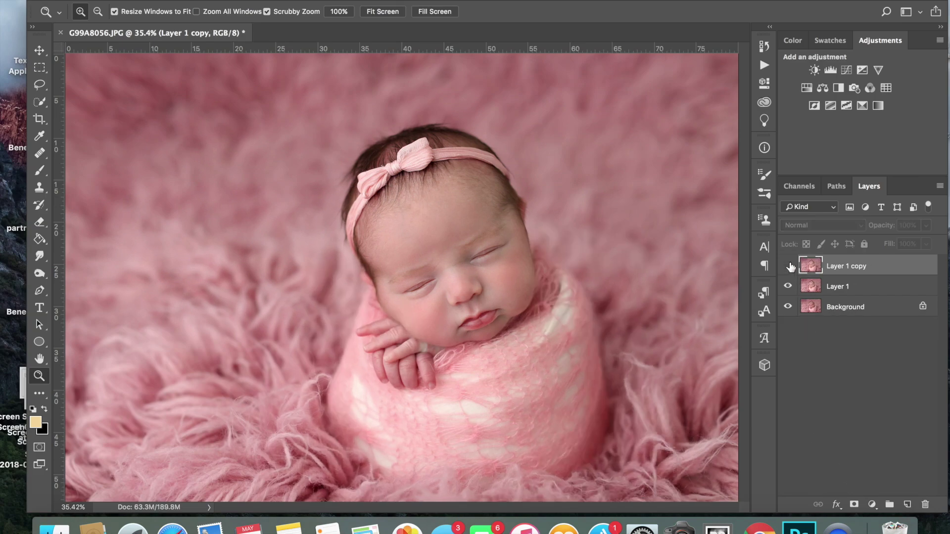